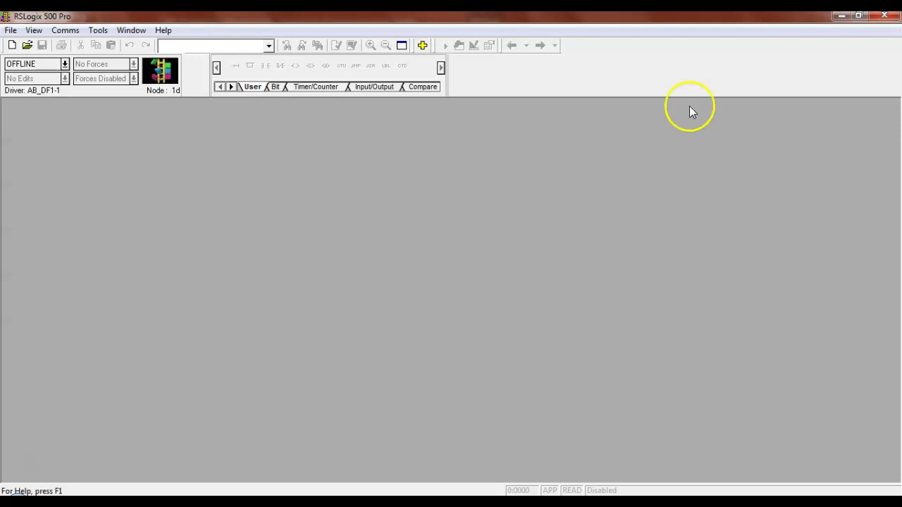
Step: Locate the RSLogix 500 English program among the installed Rockwell Software applications
left_click(14, 497)
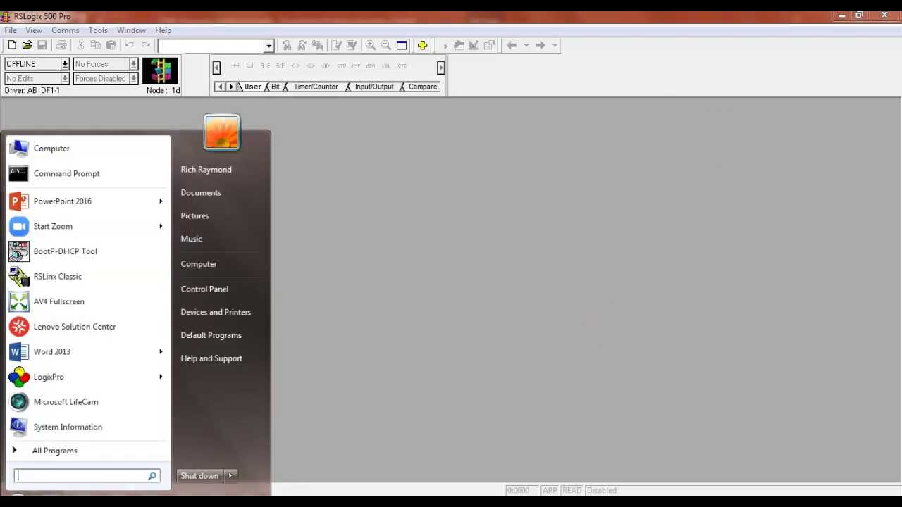
left_click(79, 451)
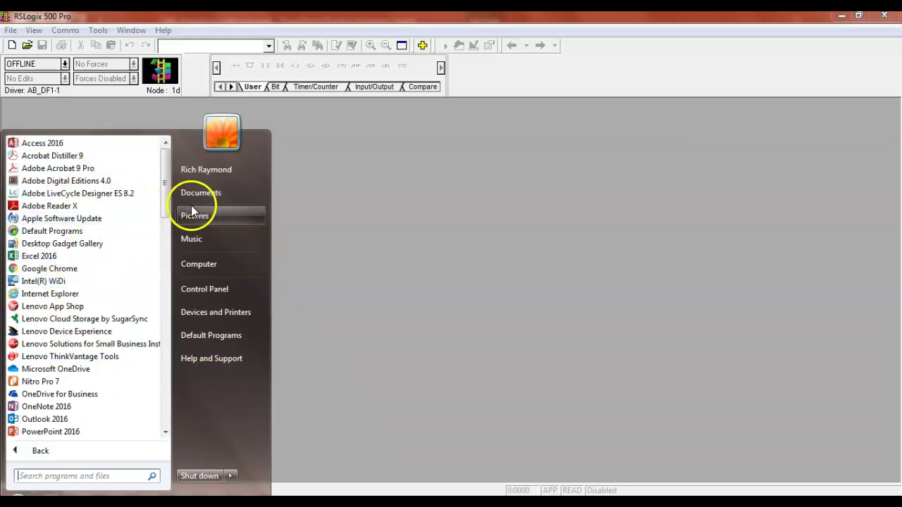
left_click_drag(169, 202, 33, 389)
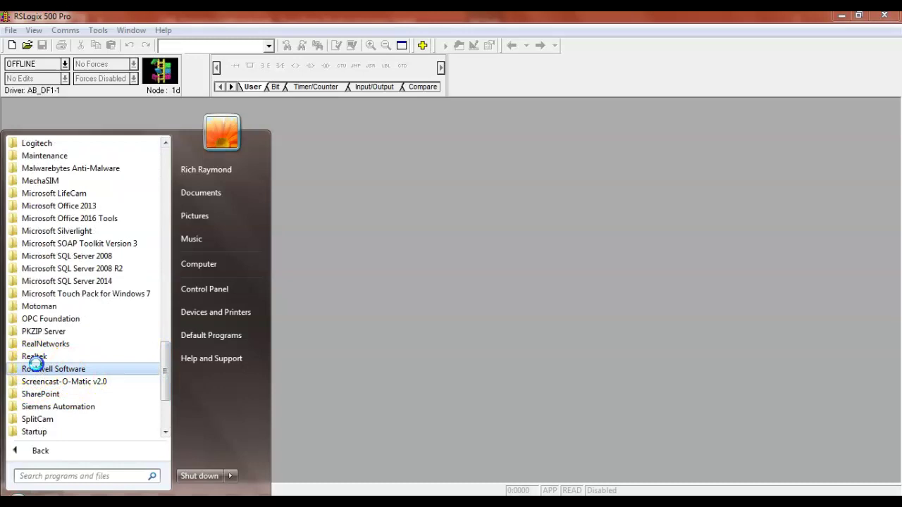
left_click(41, 368)
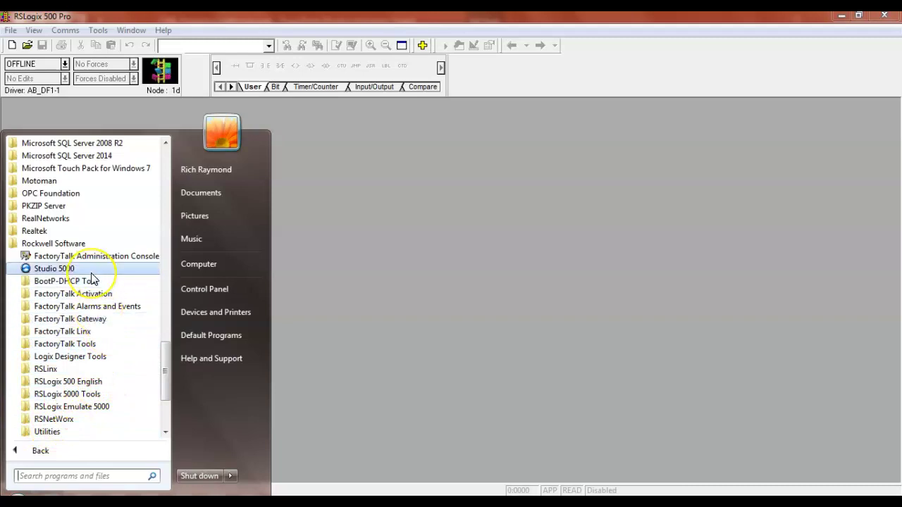
left_click(91, 381)
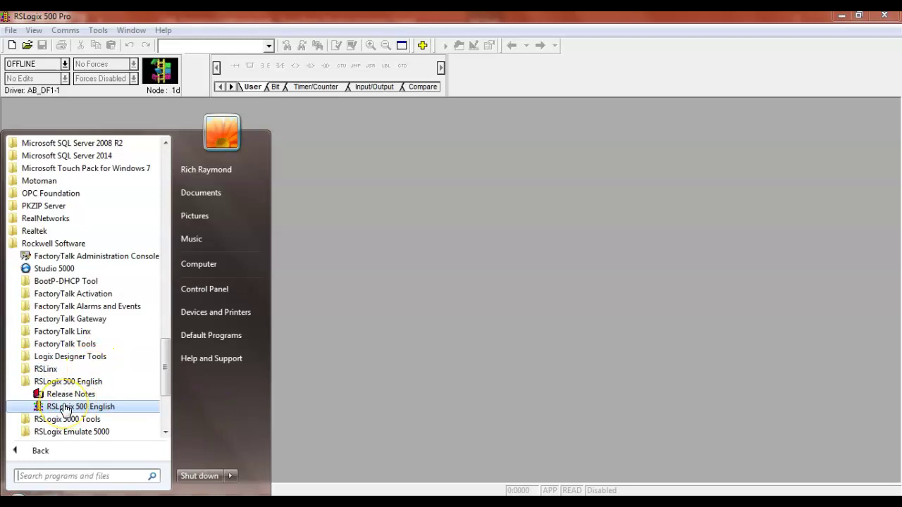
left_click(602, 287)
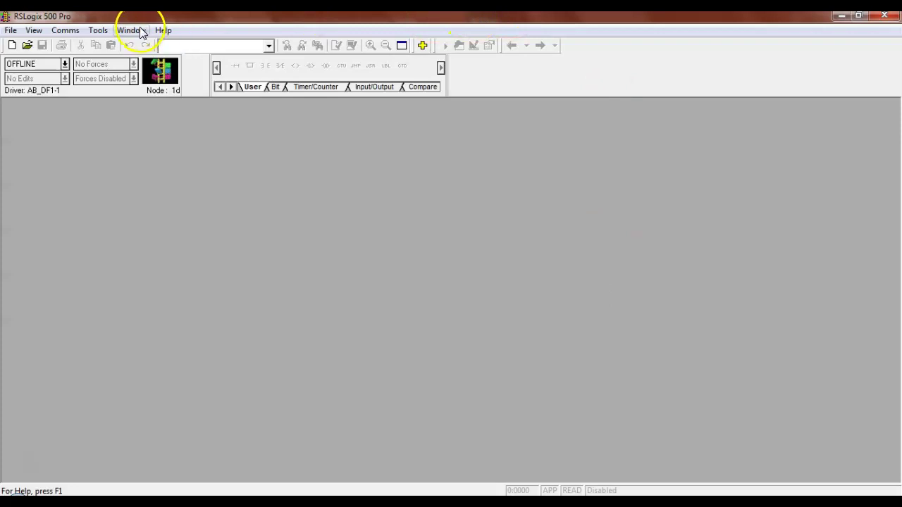
Step: In the system communications settings, browse the AB_ETHIP-1 network, then set the MicroLogix 1100 at node 01 on AB_DF1-1 as the communication target
left_click(69, 32)
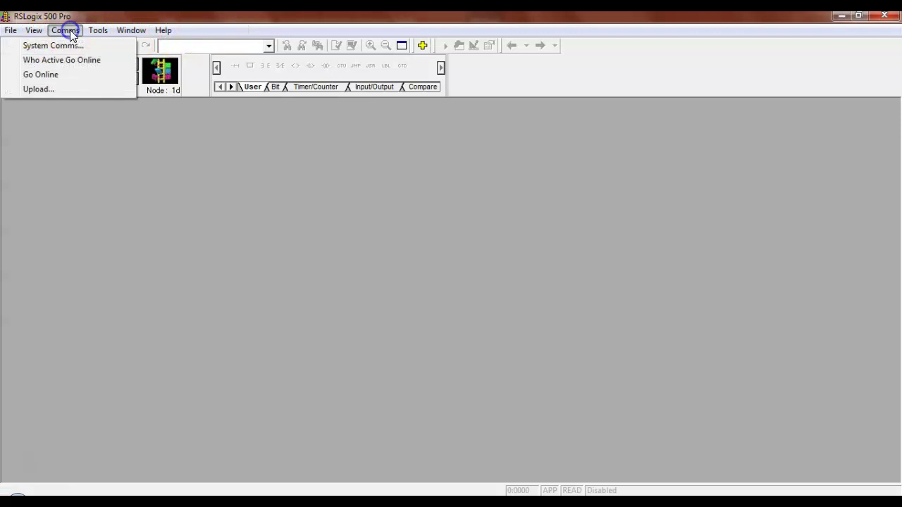
left_click(76, 45)
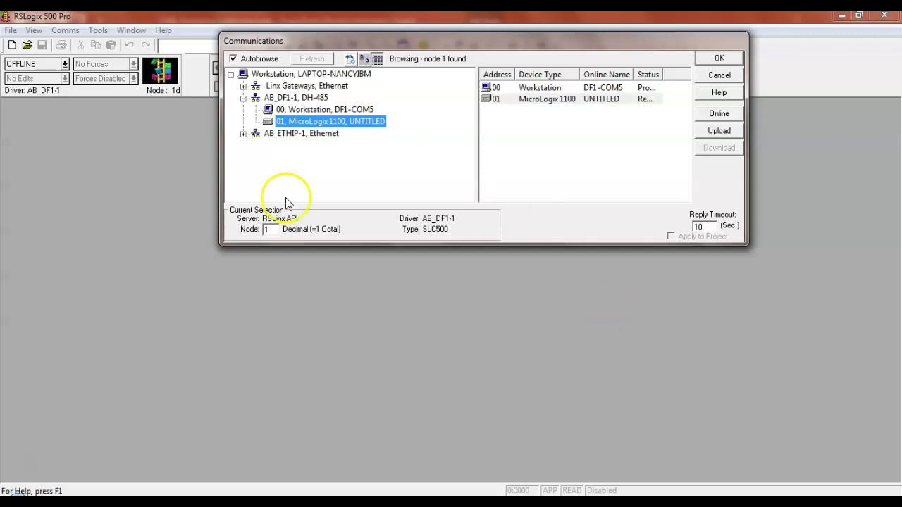
left_click(244, 134)
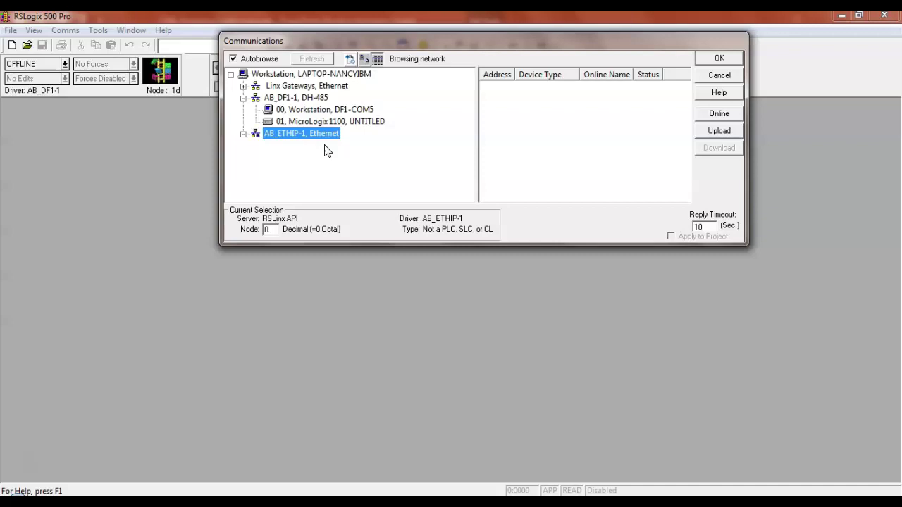
left_click(362, 122)
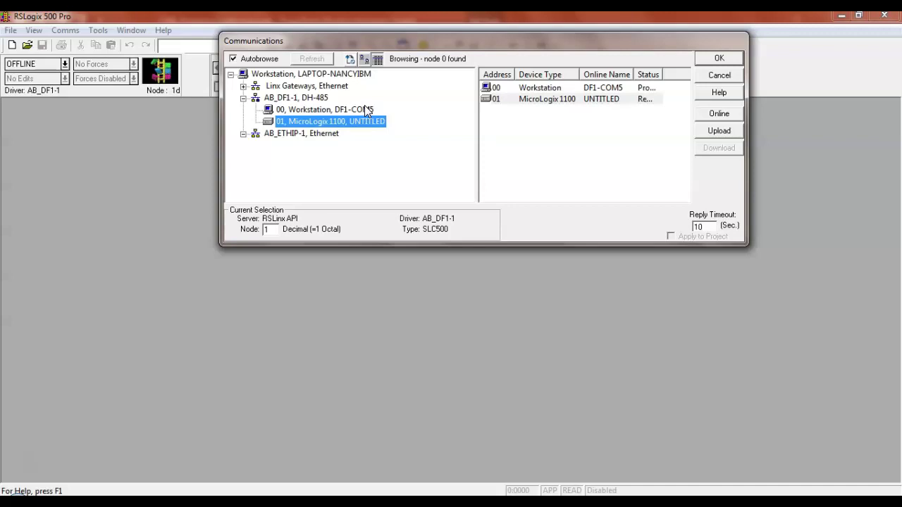
left_click(719, 59)
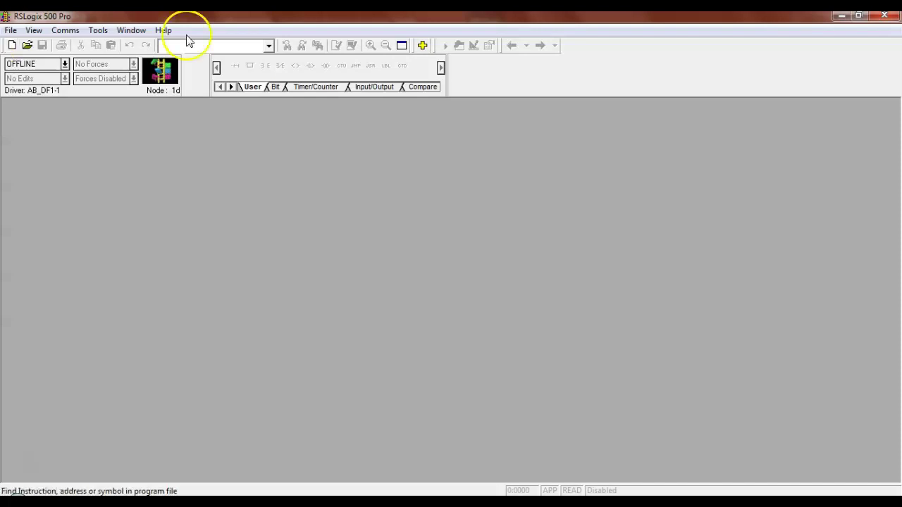
Step: Examine the processor types offered for a new project, from the 1747 series down to the MicroLogix models, without creating one
left_click(13, 46)
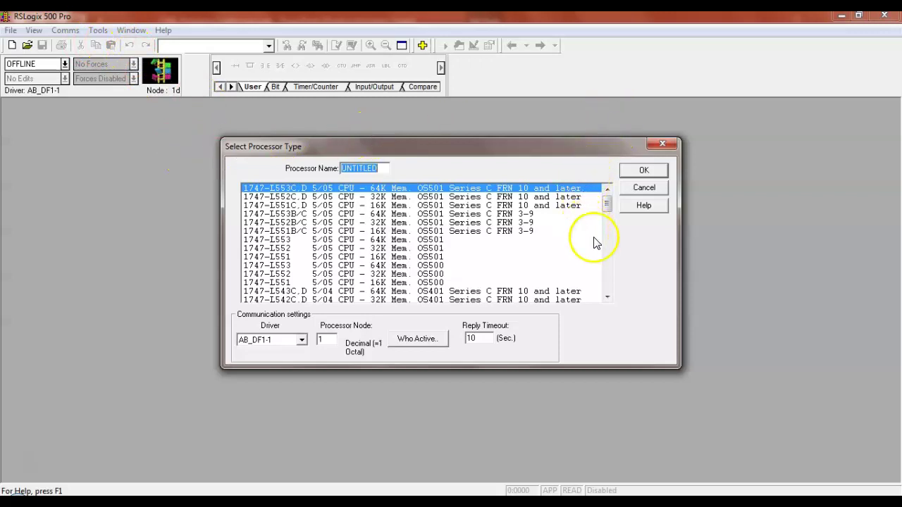
left_click(608, 298)
left_click(609, 299)
left_click(610, 298)
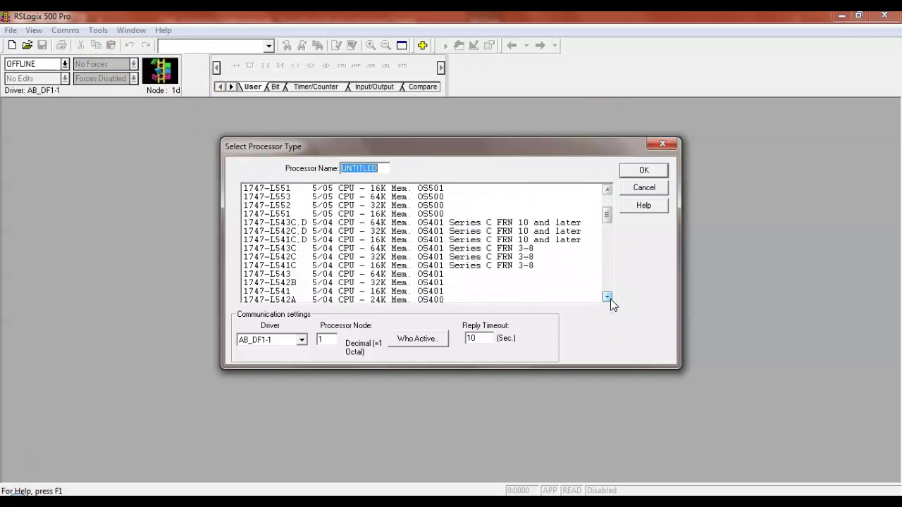
left_click(607, 189)
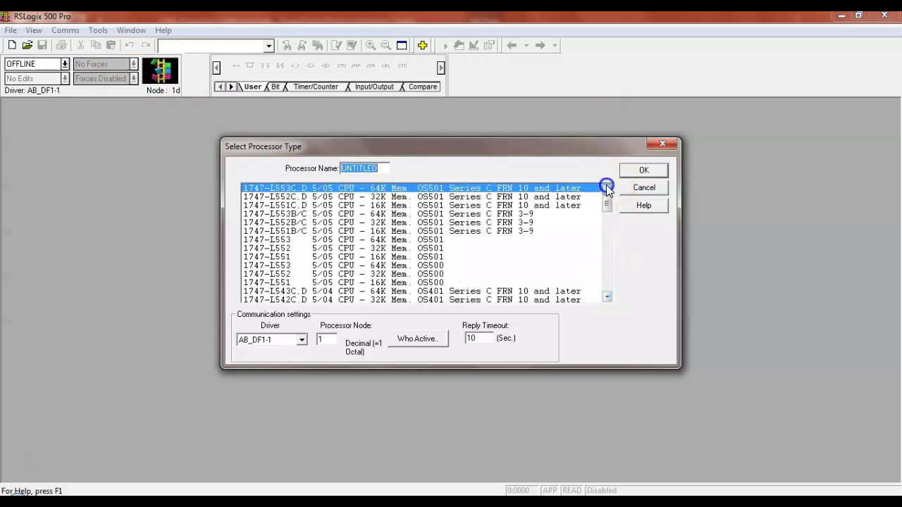
left_click(607, 298)
left_click(607, 299)
left_click(607, 298)
left_click(607, 299)
left_click(606, 297)
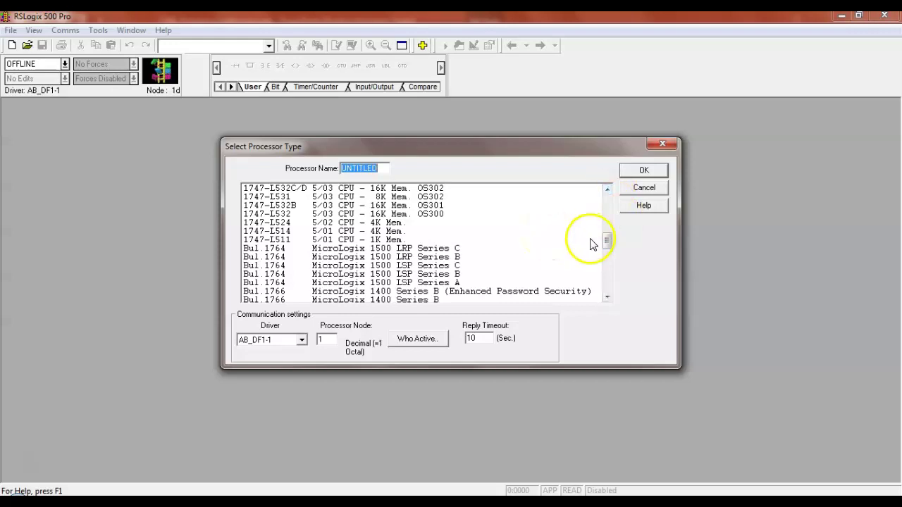
left_click(606, 297)
left_click(606, 298)
left_click(607, 297)
left_click(607, 298)
left_click(606, 297)
left_click(607, 297)
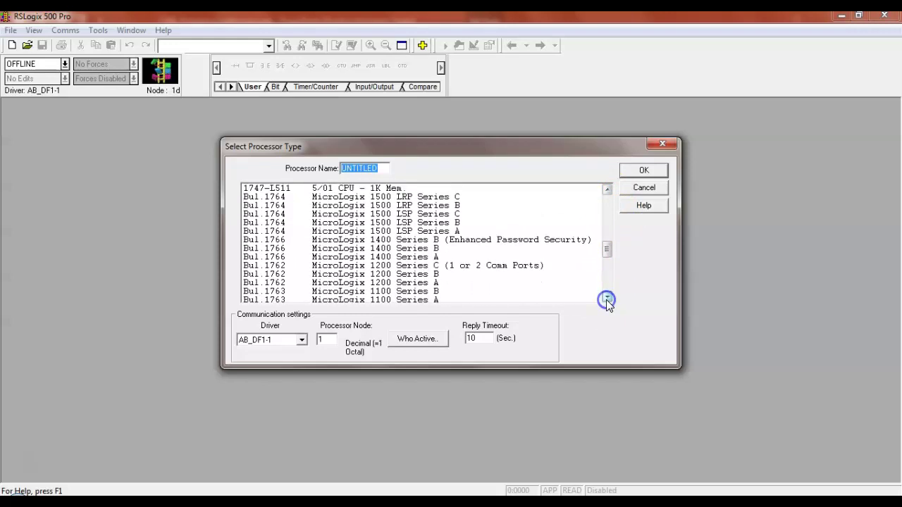
left_click(607, 297)
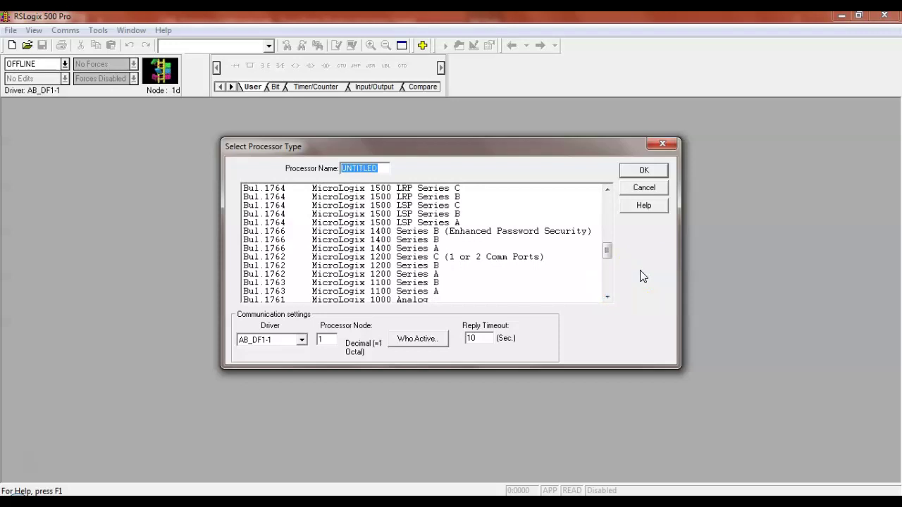
left_click(656, 188)
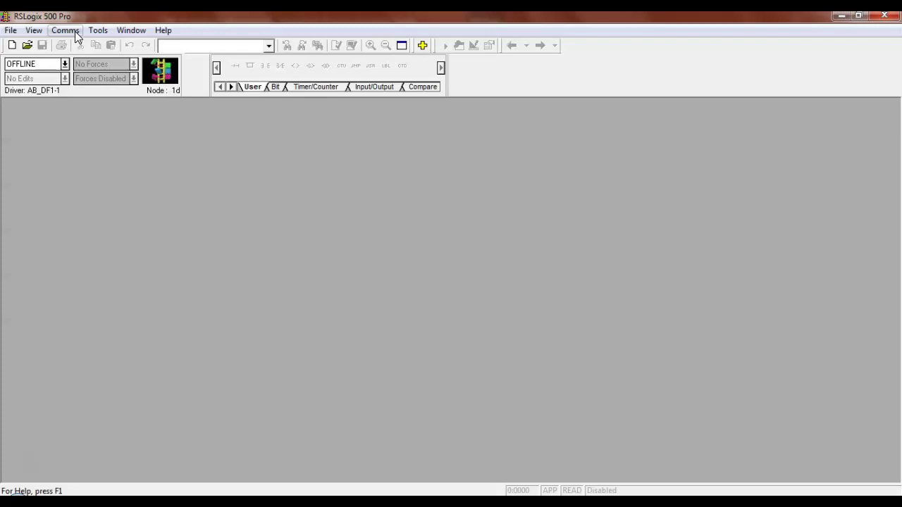
Step: Review which processor is connected on the AB_DF1-1 network in the system communications settings
left_click(336, 137)
left_click(65, 30)
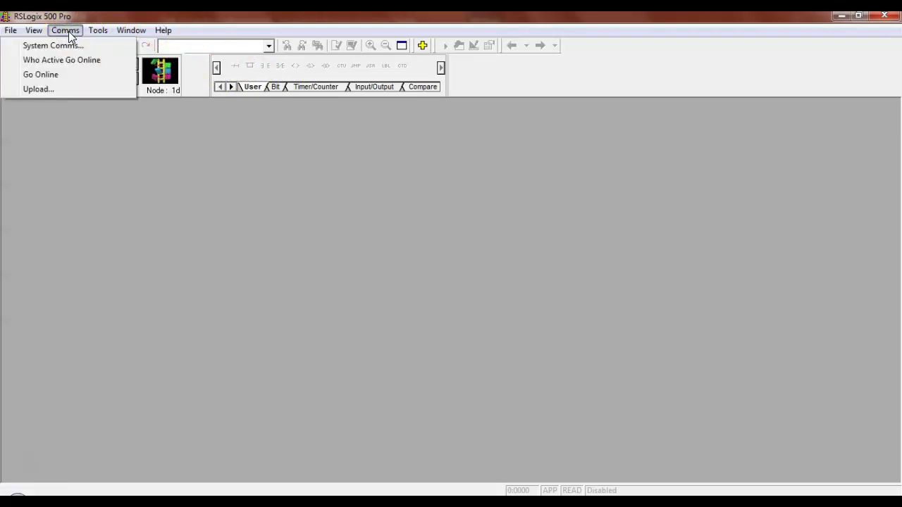
left_click(74, 46)
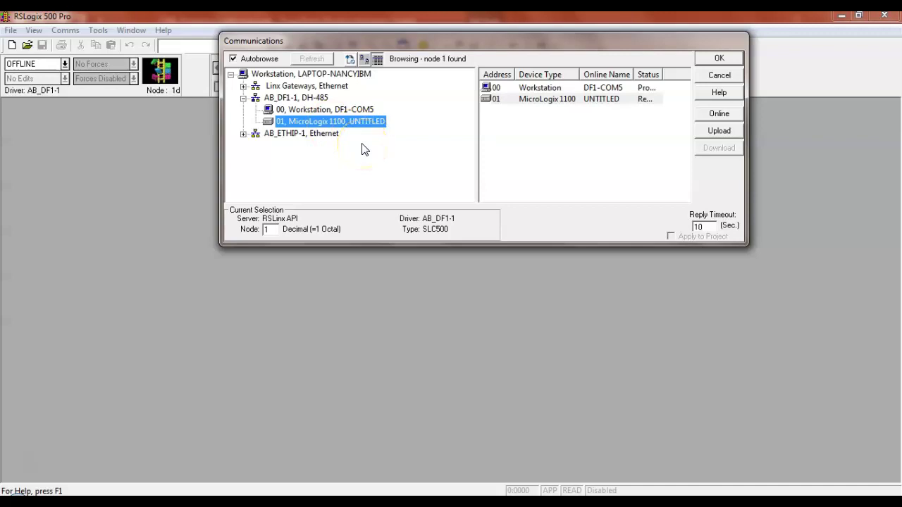
left_click(719, 59)
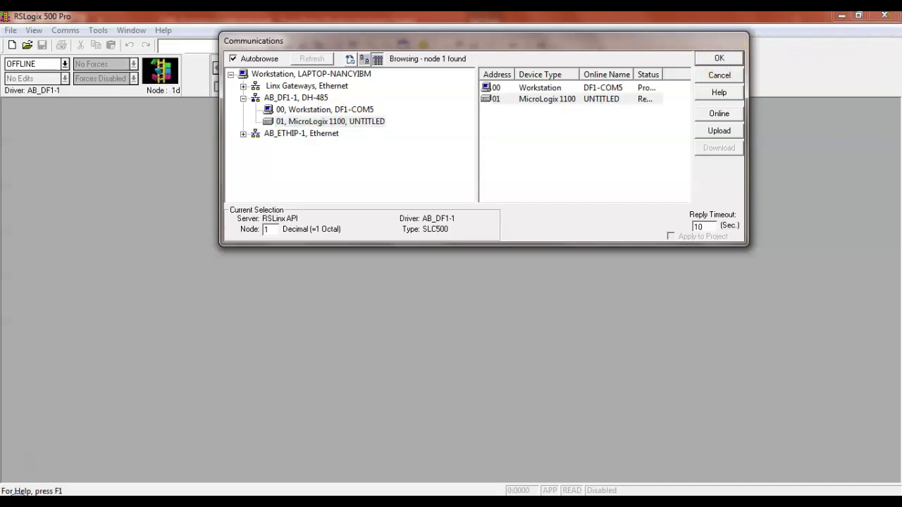
left_click(62, 31)
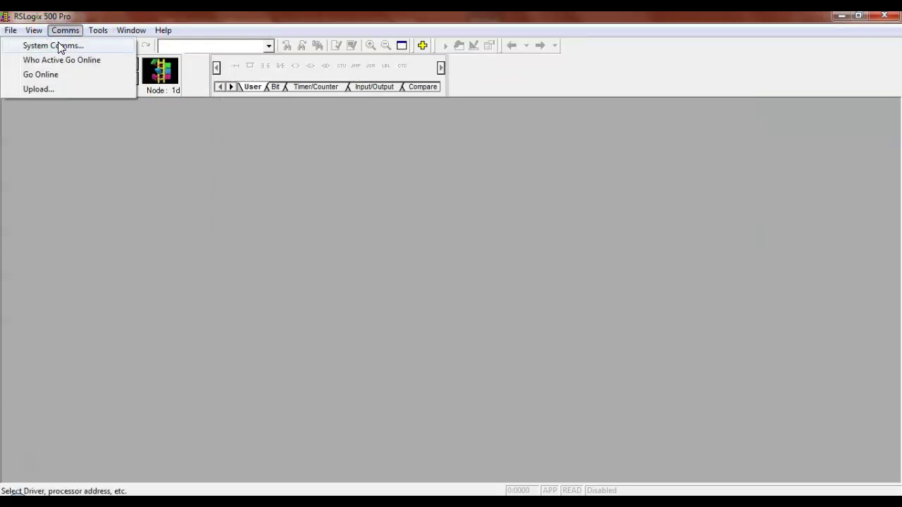
left_click(59, 46)
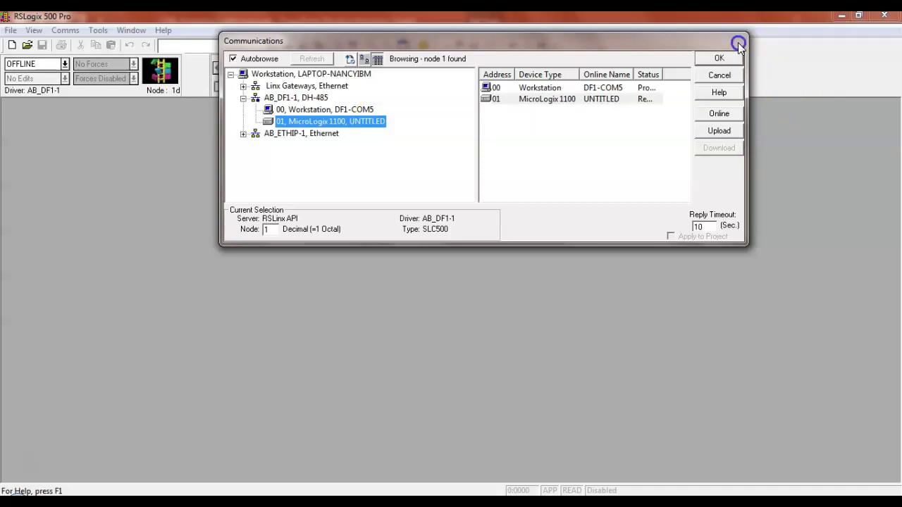
left_click(719, 75)
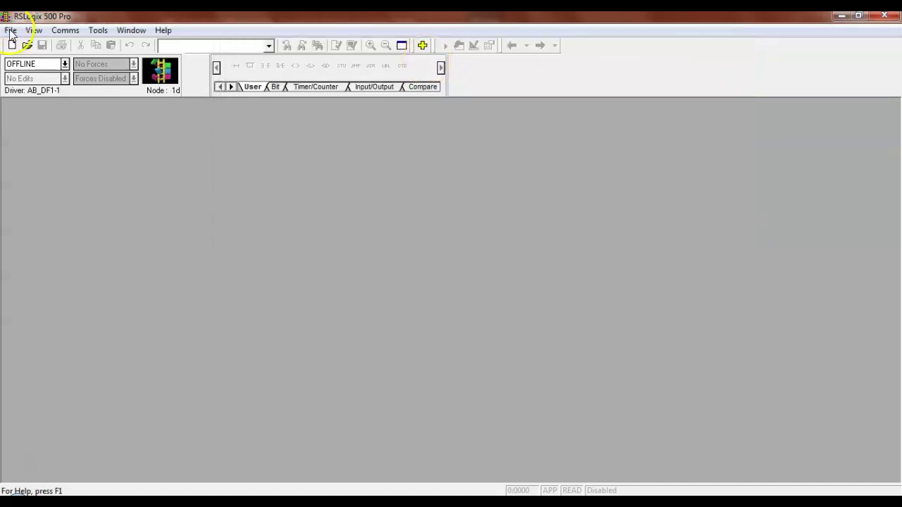
Step: Start a new project and go through the Bul.1761 MicroLogix 1000 variants, including Analog and DH-485/HDSlave, ending on the plain MicroLogix 1000
left_click(10, 32)
left_click(20, 43)
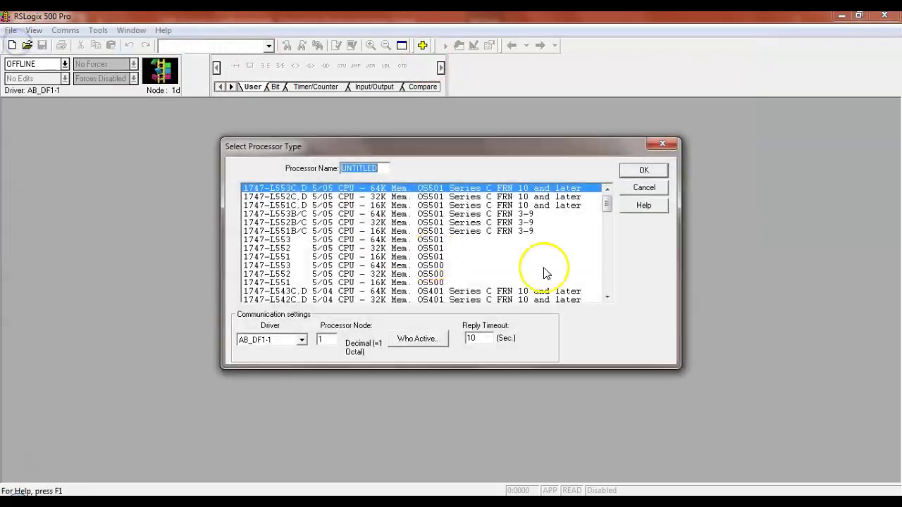
left_click(607, 298)
left_click_drag(607, 298, 607, 298)
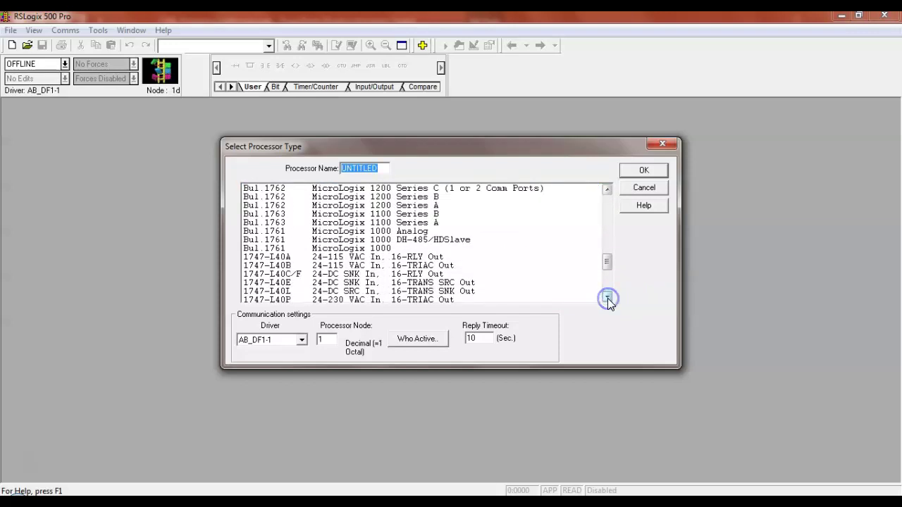
left_click(310, 248)
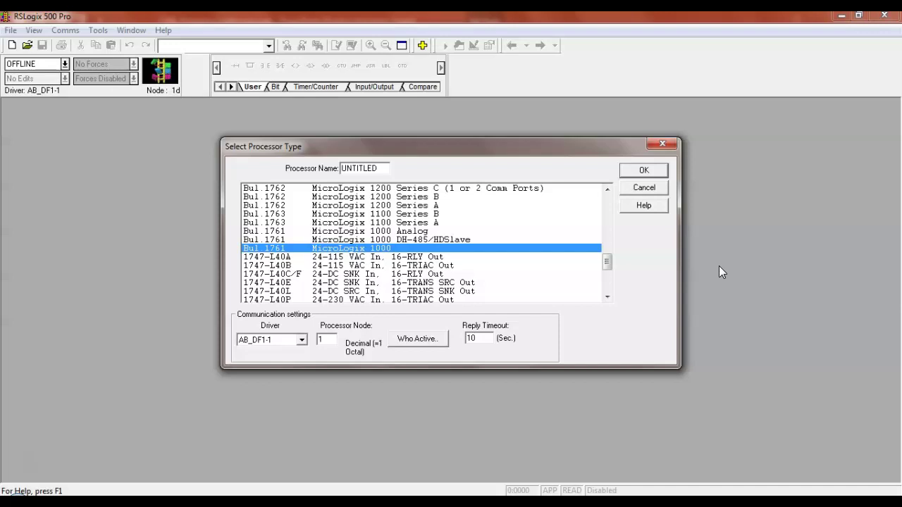
left_click(400, 231)
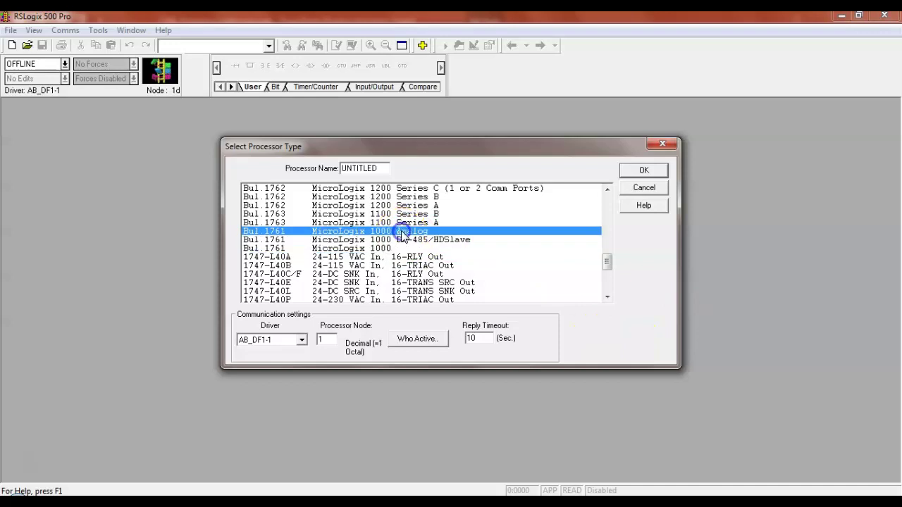
left_click(406, 239)
left_click(389, 250)
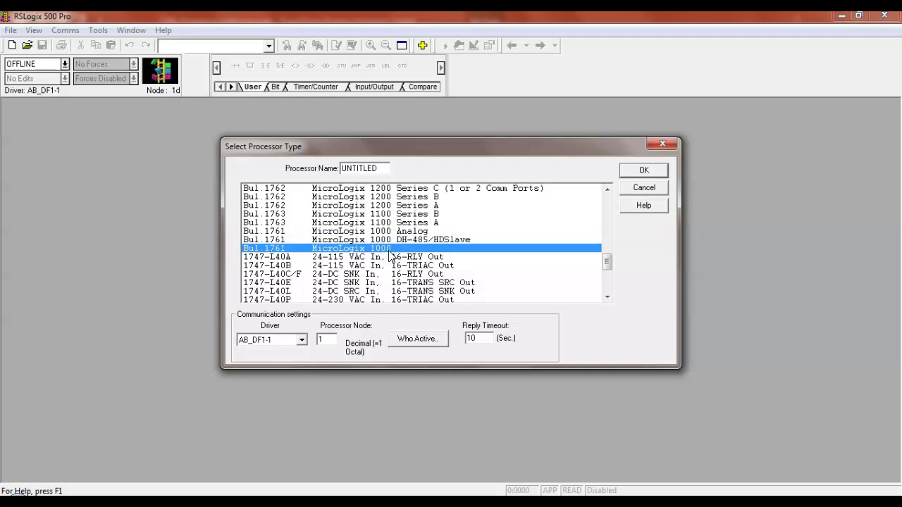
Step: Compare the Bul.1763 MicroLogix 1100 Series B and Series A processor entries, leaving Series B selected
scroll(483, 233, "up", 3)
scroll(513, 241, "down", 1)
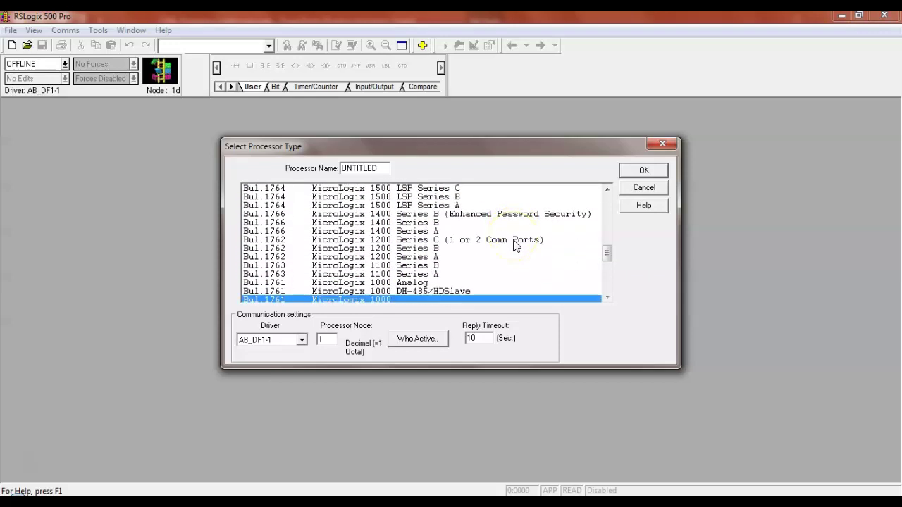
left_click(417, 266)
left_click(430, 274)
left_click(435, 266)
left_click(436, 274)
left_click(436, 266)
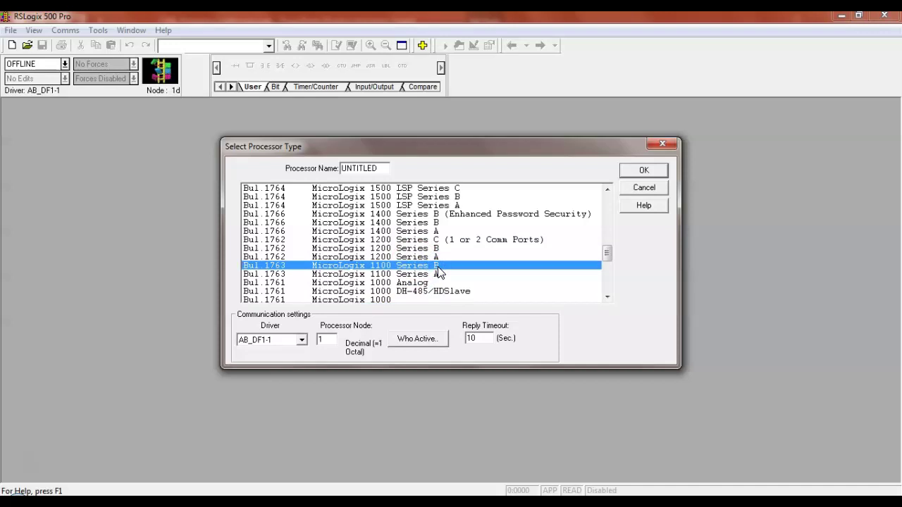
left_click(686, 285)
Step: Create the new project with the plain Bul.1761 MicroLogix 1000 as the processor type
scroll(433, 219, "down", 2)
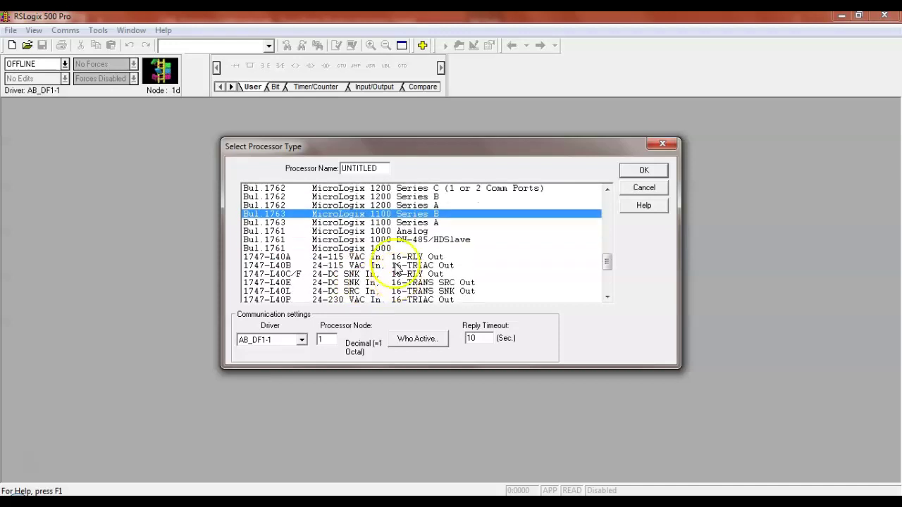
left_click(371, 247)
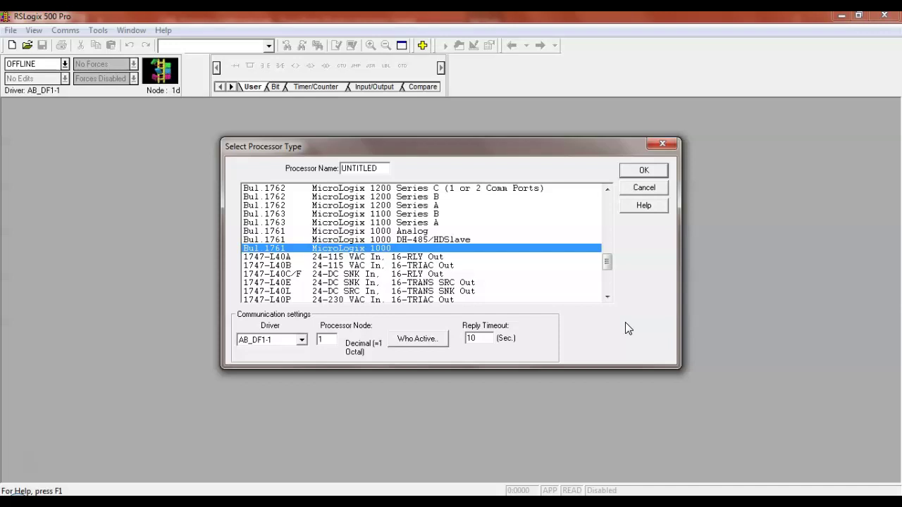
left_click(658, 171)
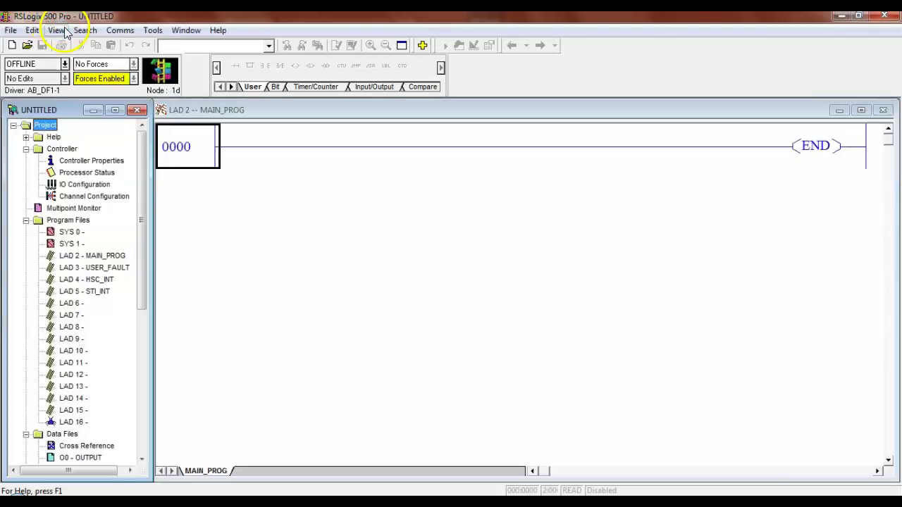
Step: Open the system communications settings and examine the workstation and MicroLogix 1100 nodes on AB_DF1-1 and the AB_ETHIP-1 network
left_click(63, 35)
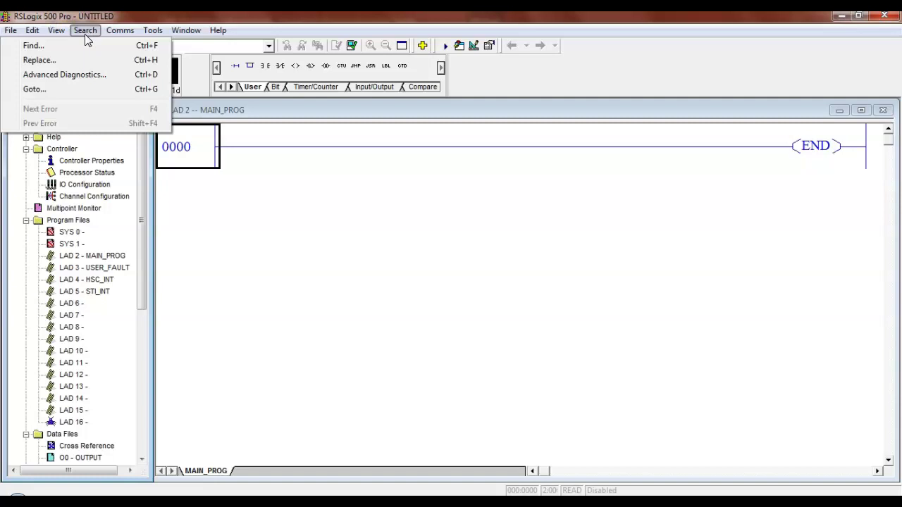
mouse_move(42, 32)
left_click(118, 29)
left_click(118, 30)
left_click(89, 47)
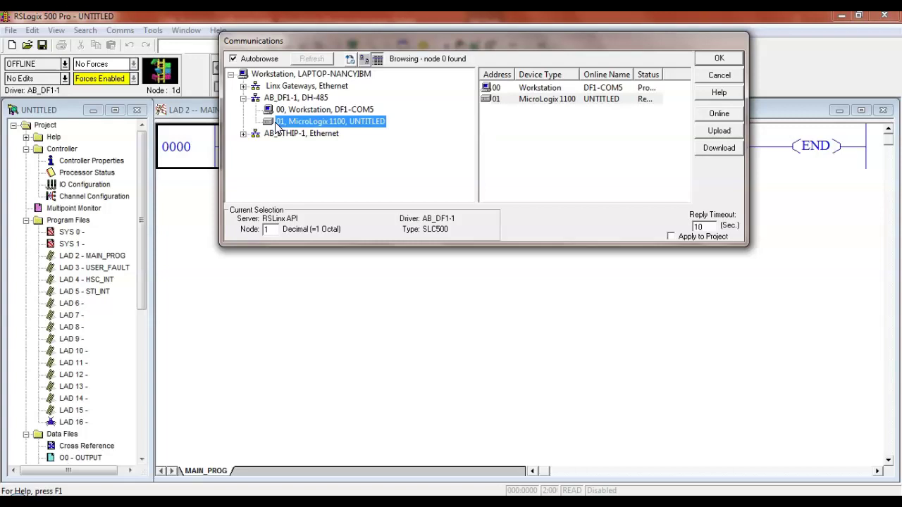
left_click(289, 110)
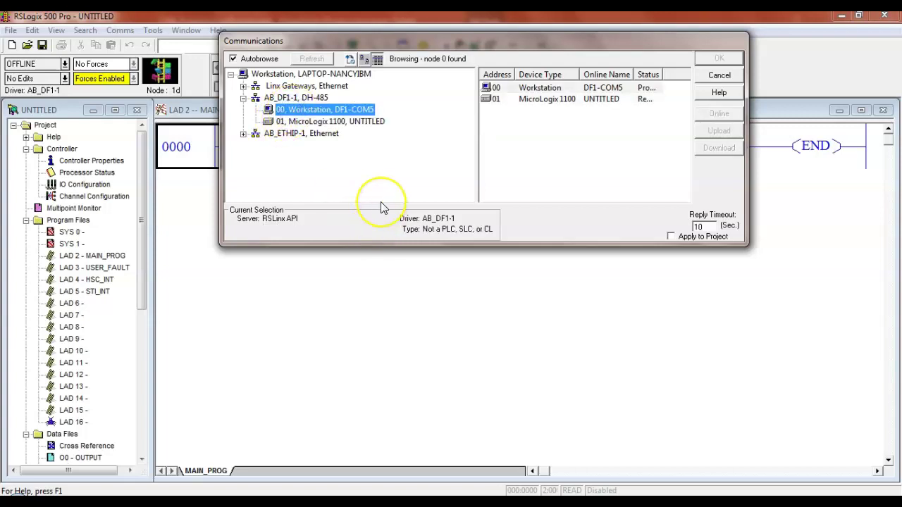
left_click(310, 121)
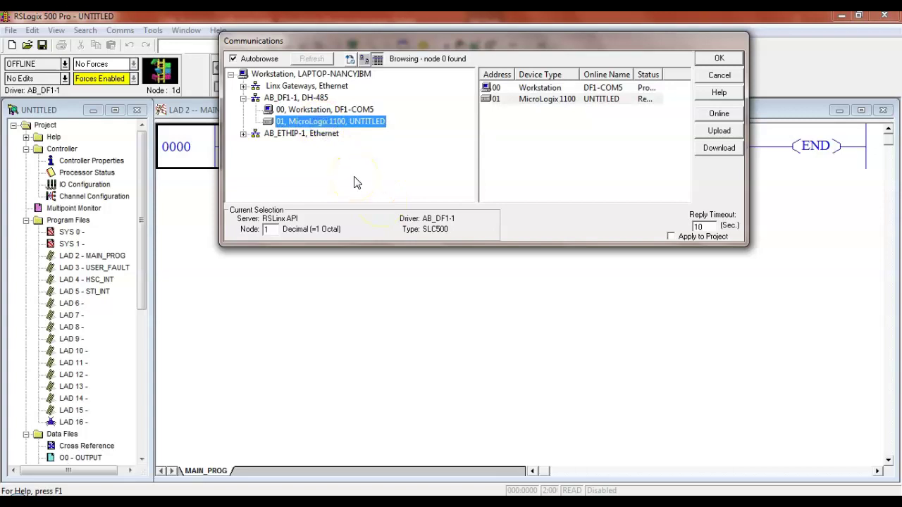
left_click(244, 135)
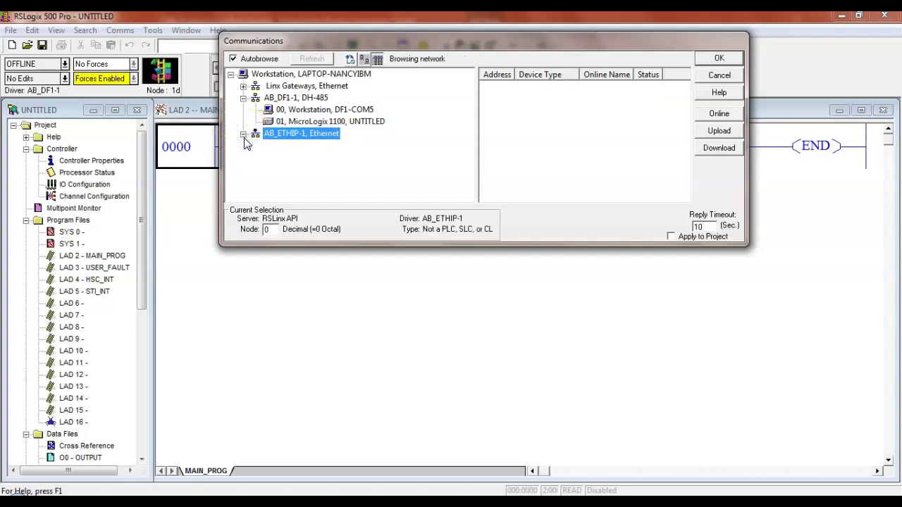
Step: Choose the MicroLogix 1100 at node 01 on the AB_DF1-1 network and accept the communications settings
left_click(296, 98)
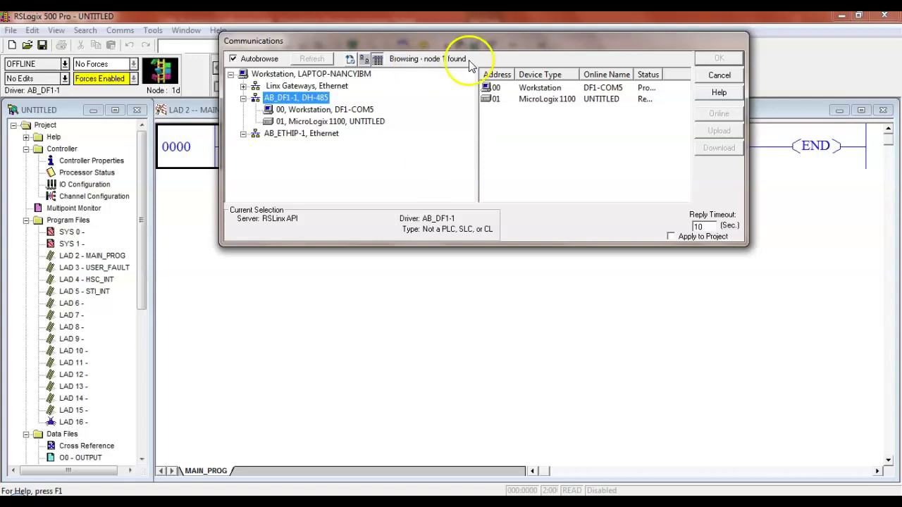
left_click(510, 51)
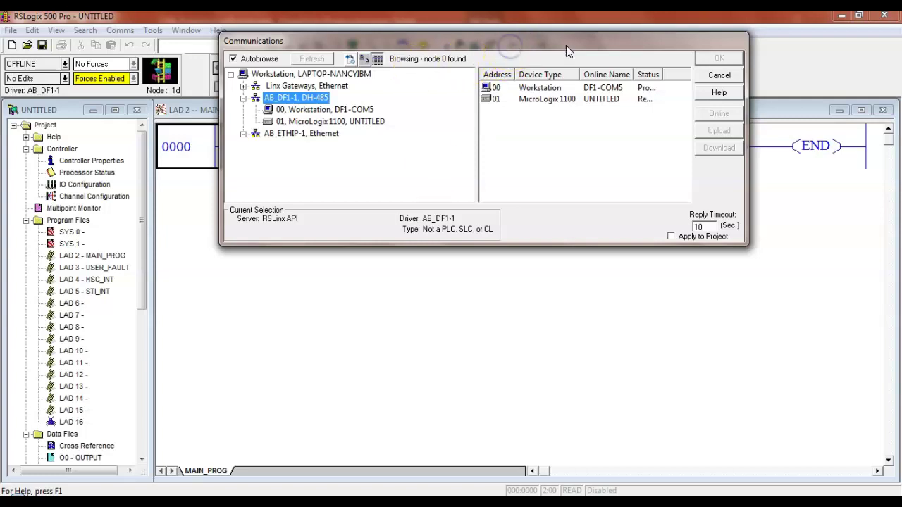
left_click_drag(735, 36, 770, 48)
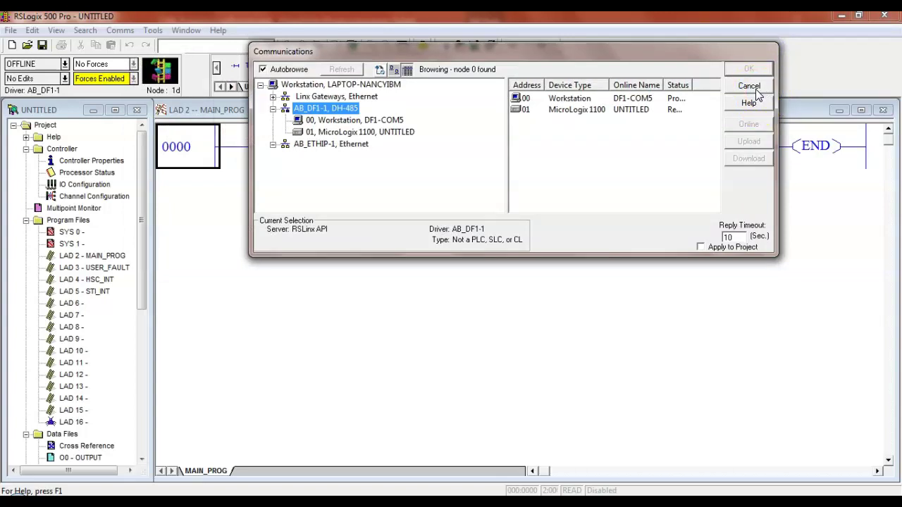
left_click(273, 109)
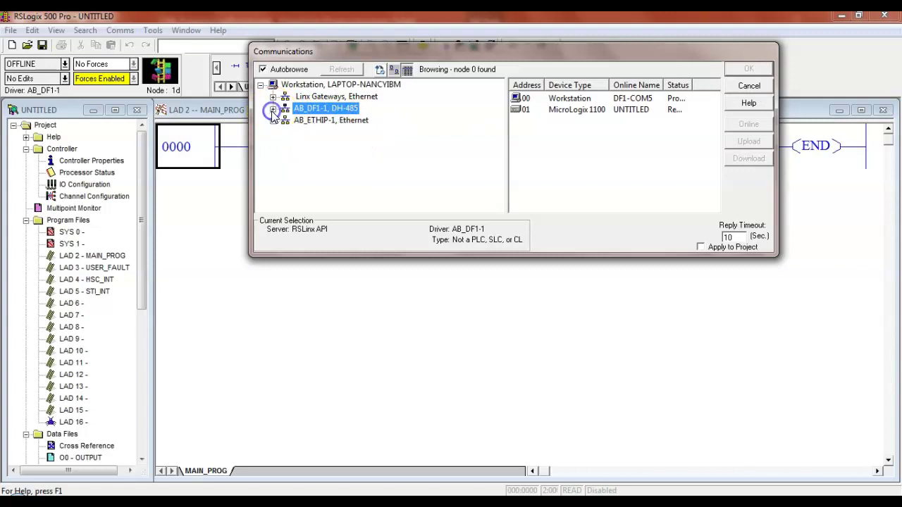
left_click(273, 109)
left_click(337, 132)
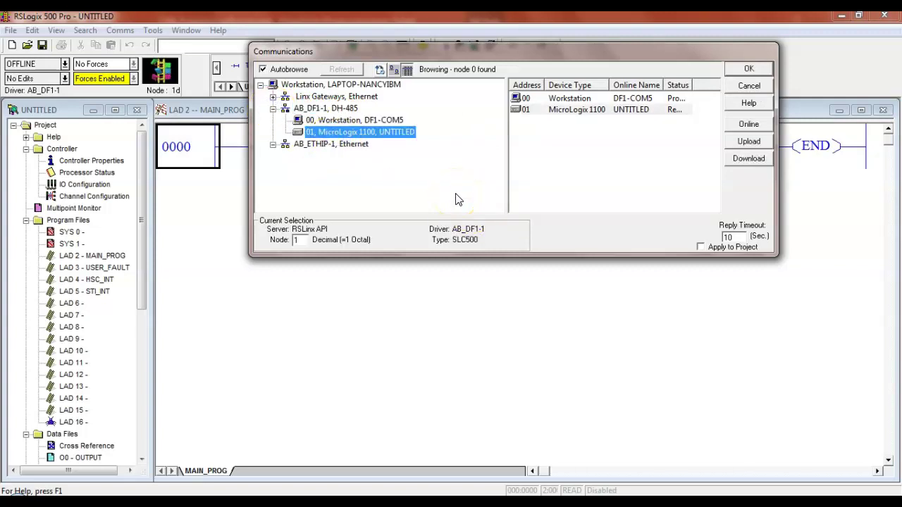
left_click(749, 69)
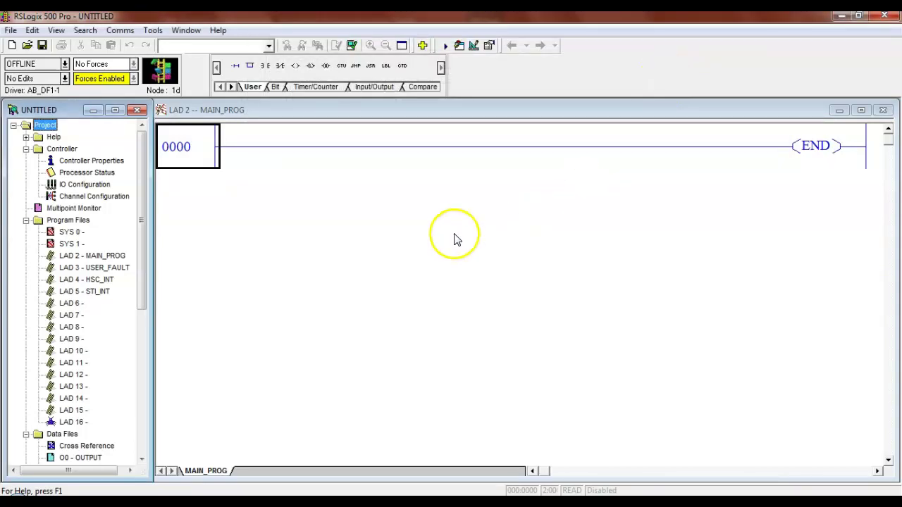
Step: Select rung 0000 in the MAIN_PROG ladder
left_click(201, 147)
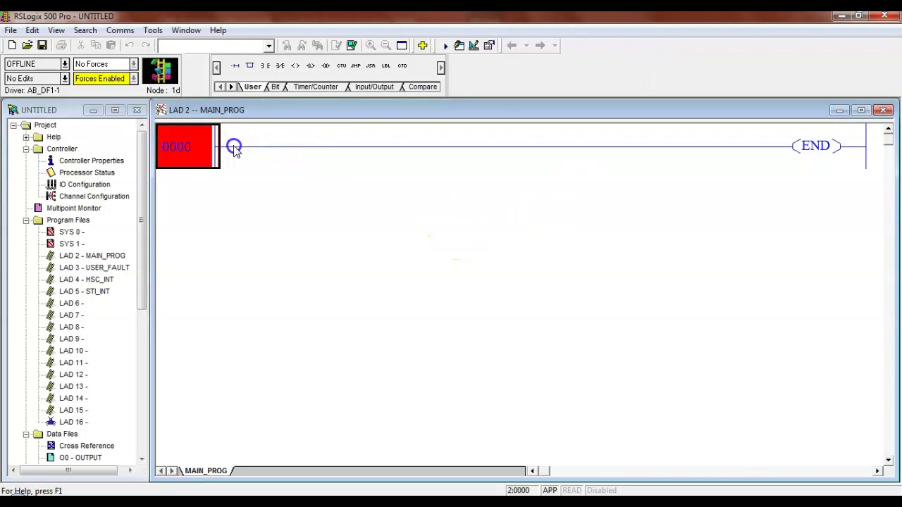
left_click(580, 160)
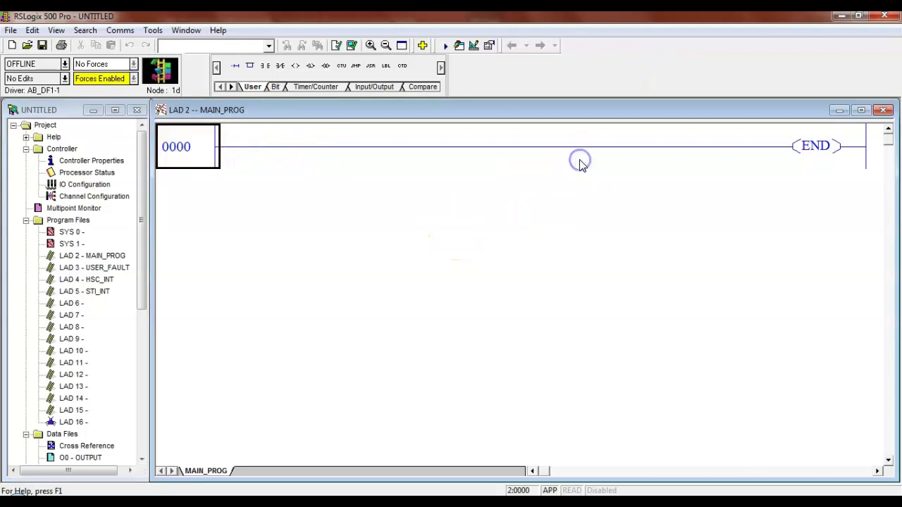
left_click(207, 150)
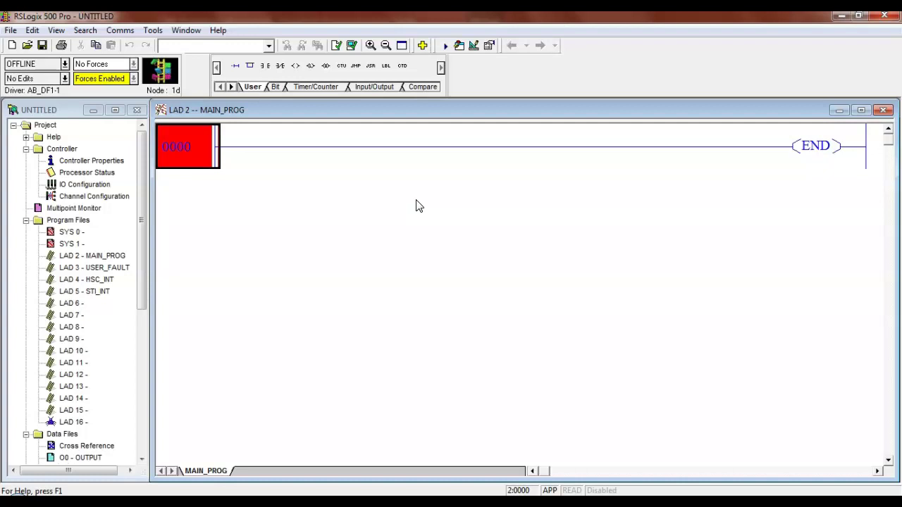
Step: Review the Go Online, Download and Upload options for the offline project and dismiss the SplitCam update notice
left_click(42, 67)
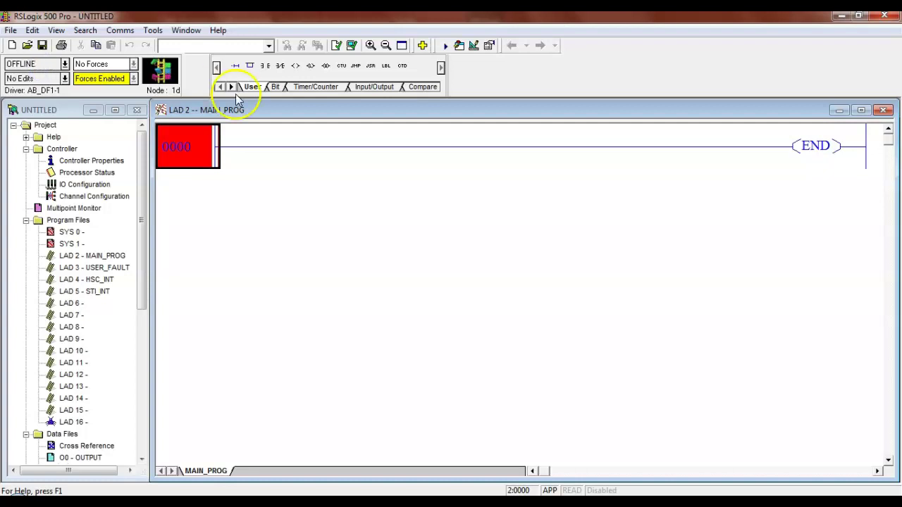
left_click(65, 64)
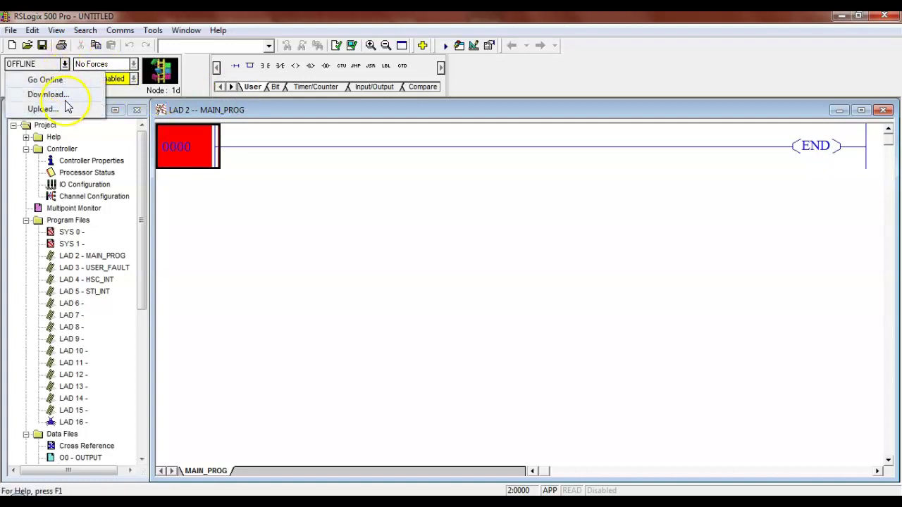
left_click(361, 229)
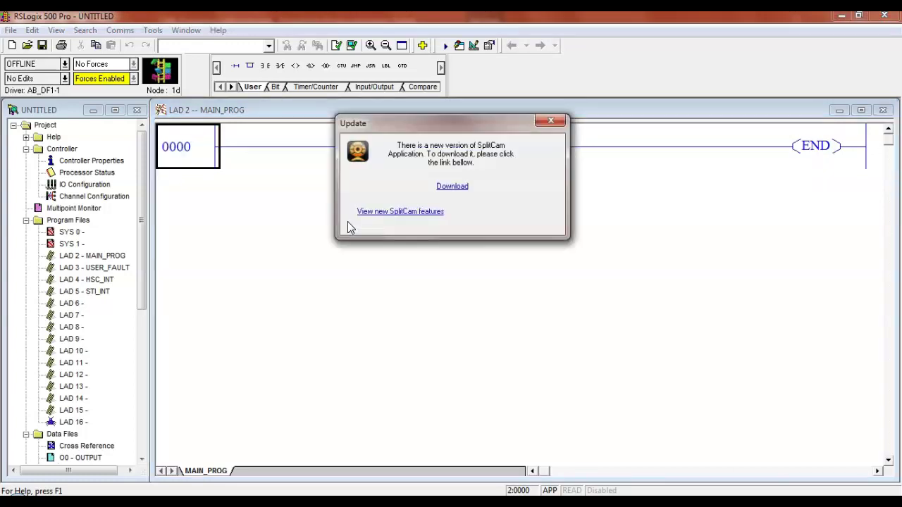
left_click(550, 121)
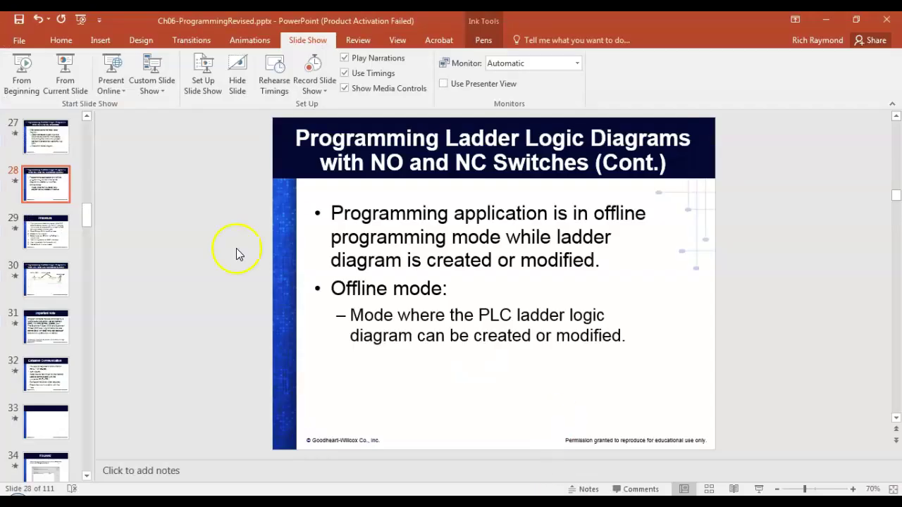
Step: Go through slides 27 to 34 of the Ch06-ProgrammingRevised.pptx presentation in PowerPoint, ending on the RSLinx slide
left_click(56, 145)
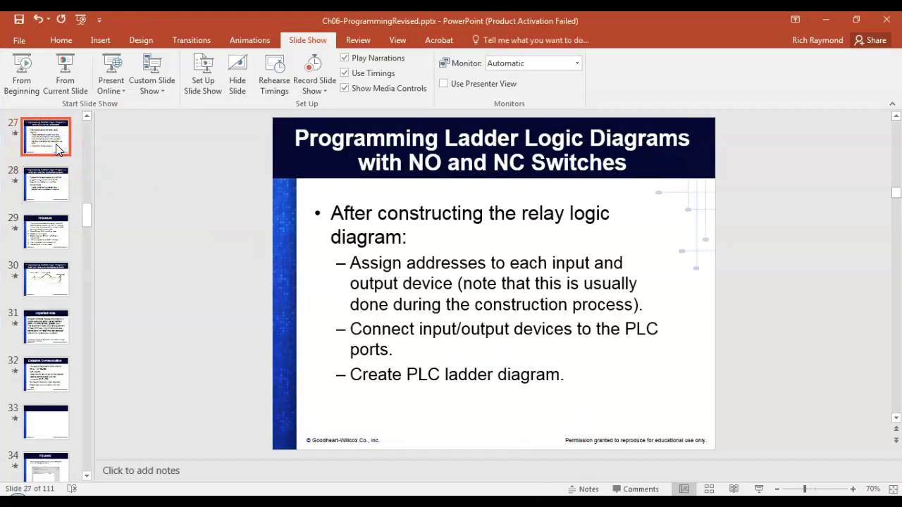
key("Down")
key("Down")
key("Down")
key("Down")
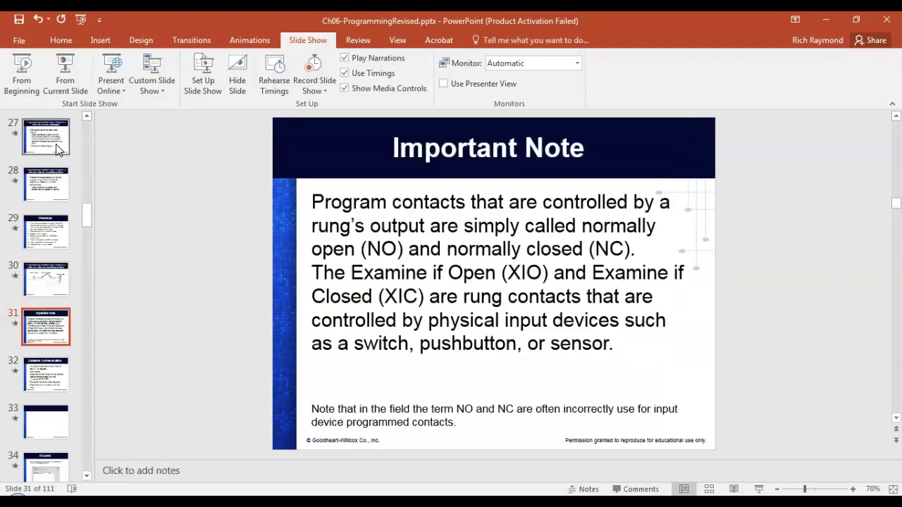
key("Down")
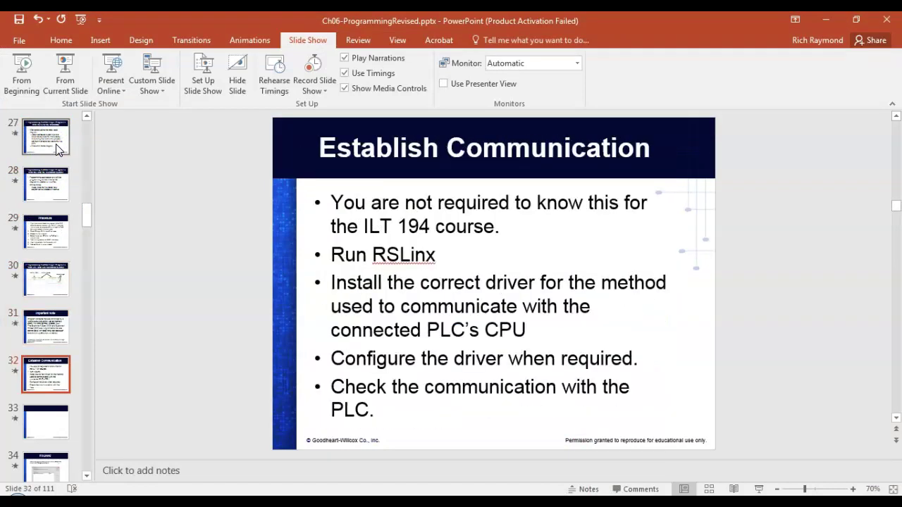
key("Down")
key("Down")
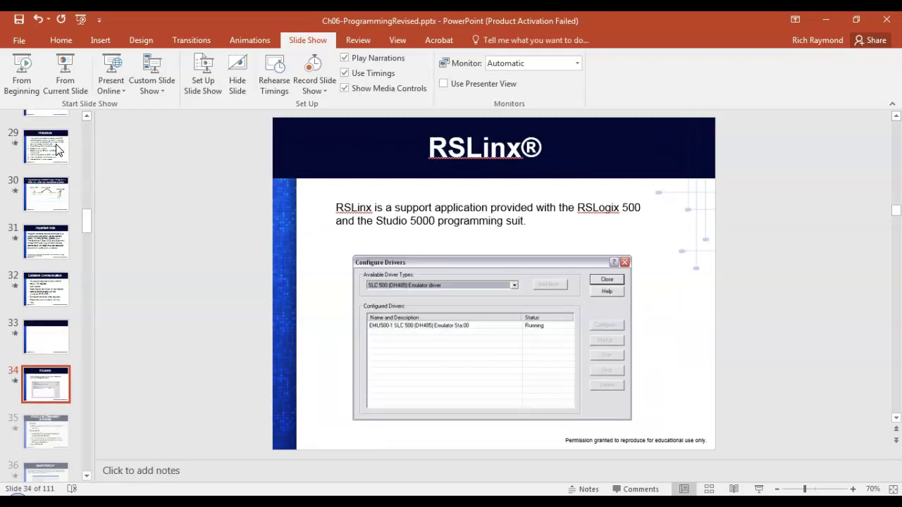
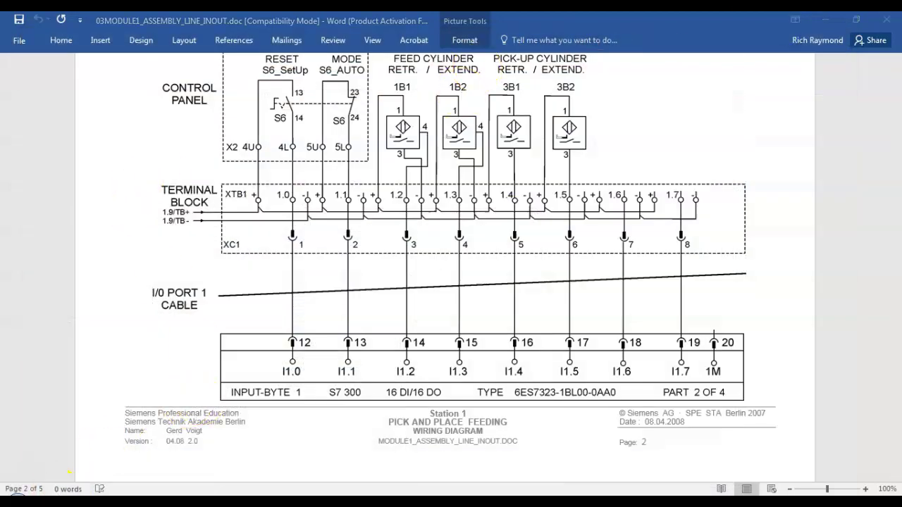
Step: Switch to Windows Explorer and go back up from the Module1 folder to the root of the DOCs (G:) drive
mouse_move(146, 497)
left_click(177, 467)
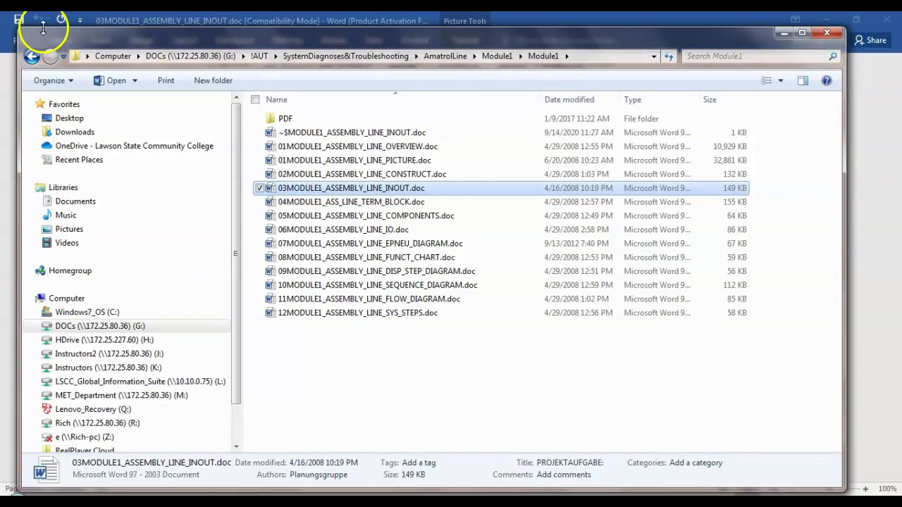
left_click(32, 56)
left_click(33, 56)
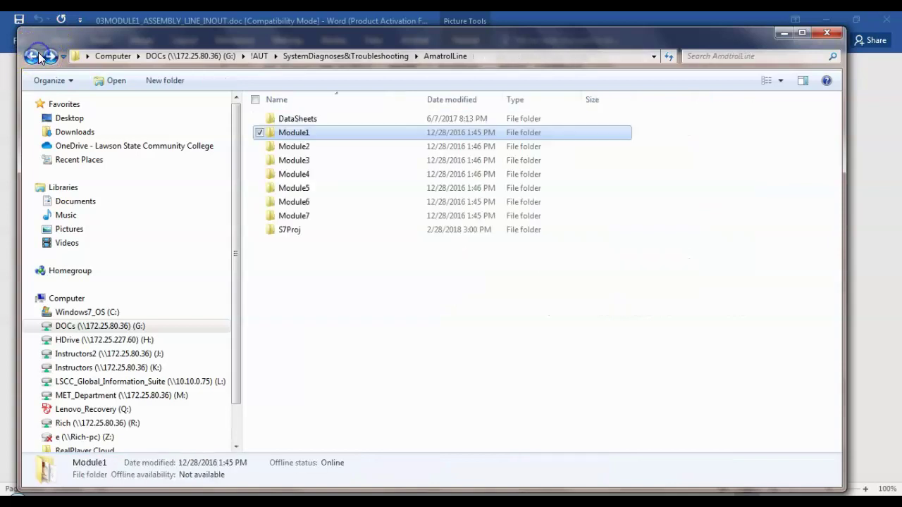
left_click(33, 56)
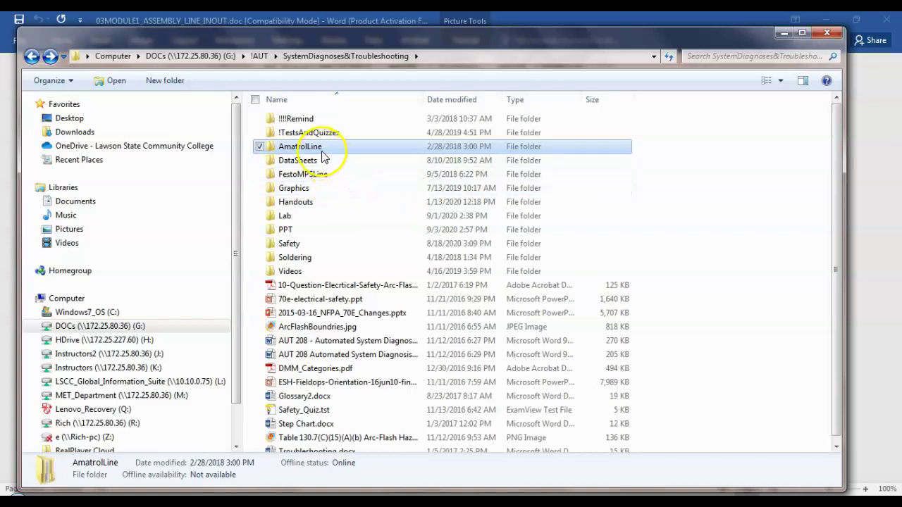
left_click(31, 56)
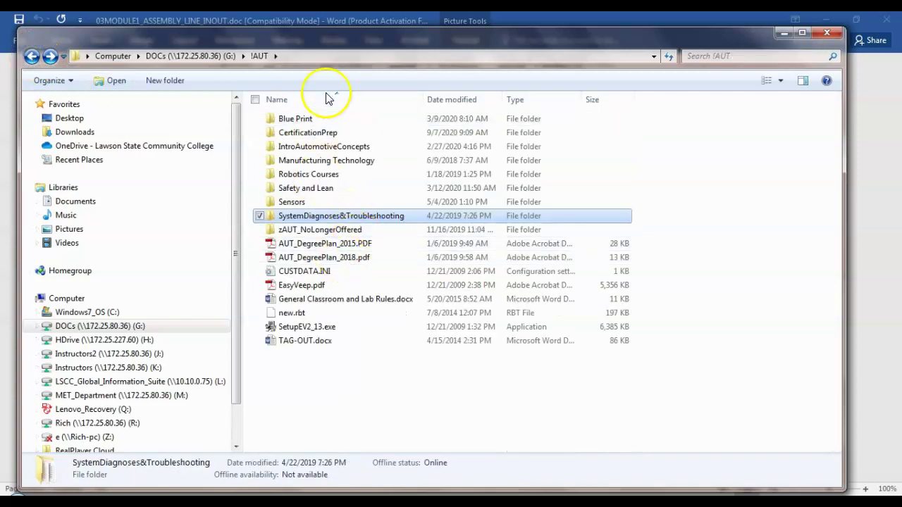
left_click(195, 54)
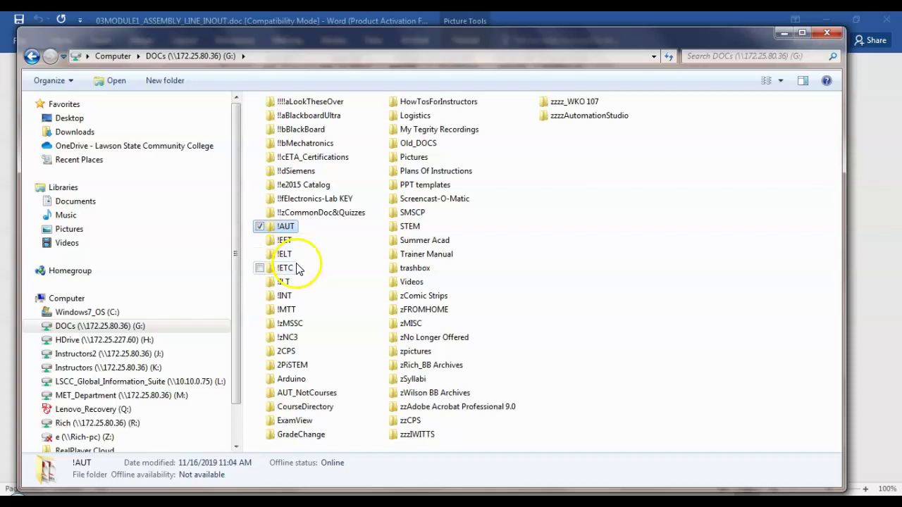
Step: Open the Programmable Controllers folder under !ILT and check the contents of its PLC2_Adv Programmable Controllers subfolder
double_click(286, 282)
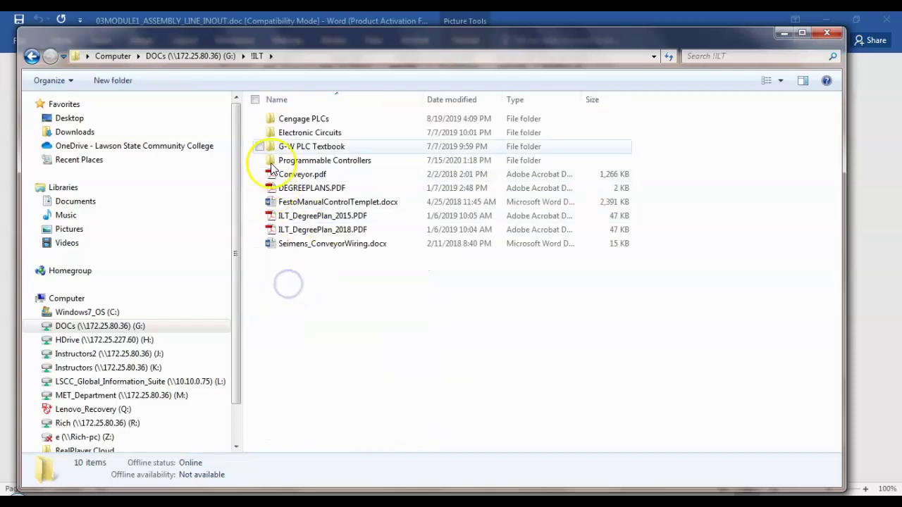
double_click(276, 161)
left_click(284, 134)
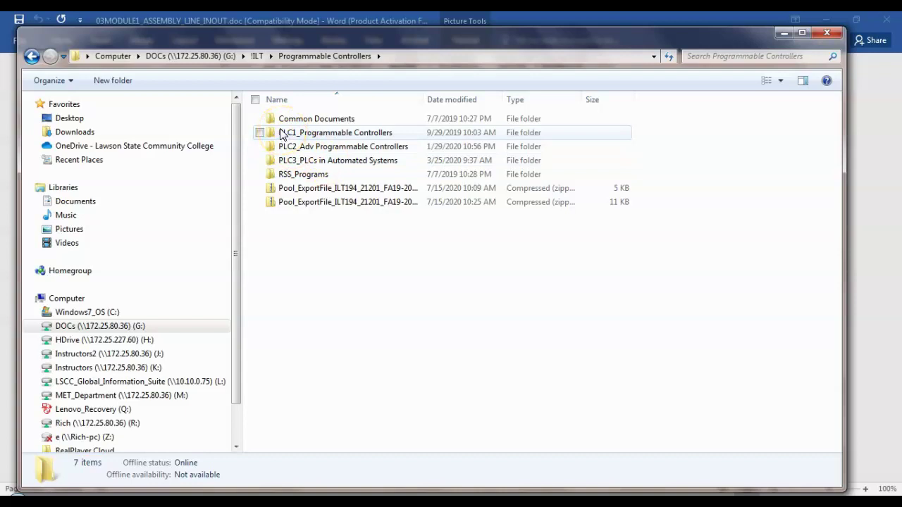
double_click(276, 144)
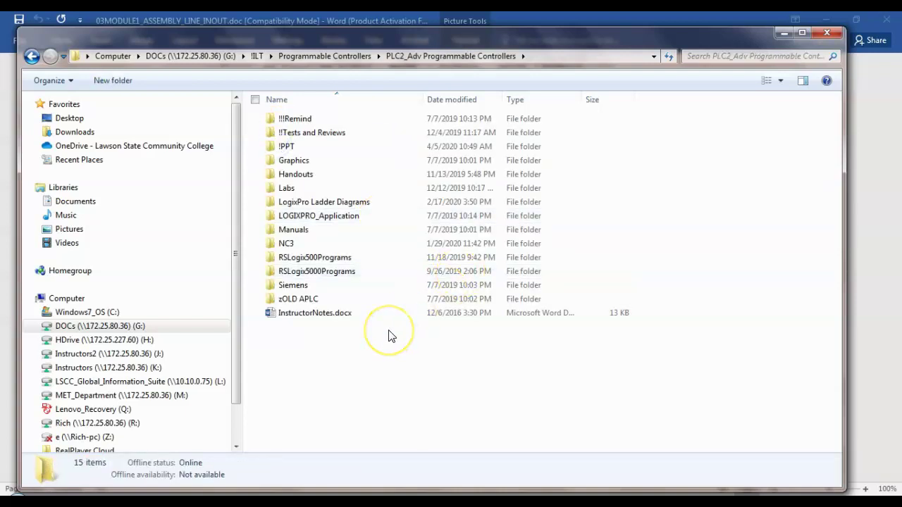
left_click(365, 56)
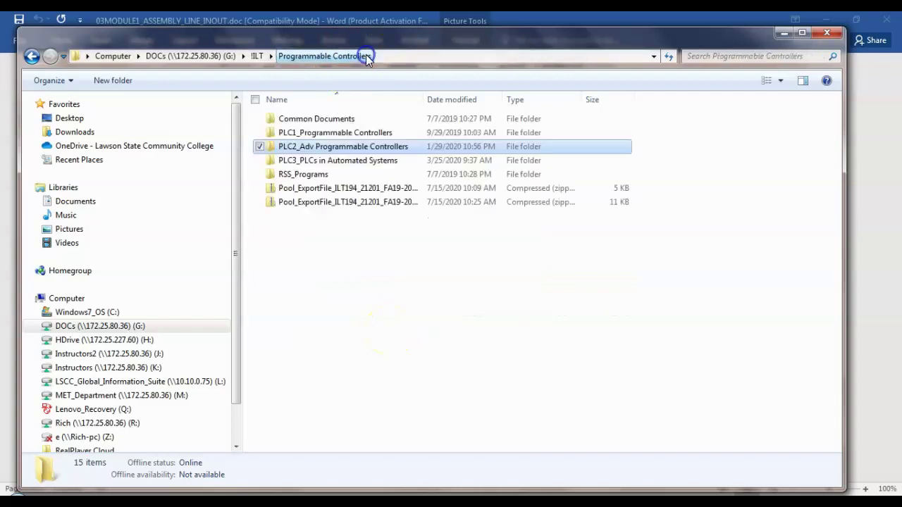
Step: Open the 01_Distributing folder inside FestoMPSLine under PLC3_PLCs in Automated Systems
double_click(338, 160)
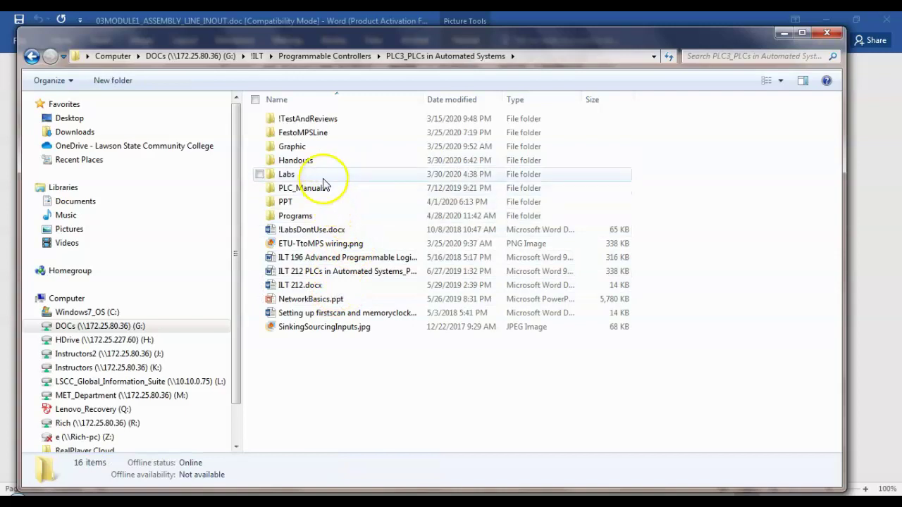
double_click(312, 133)
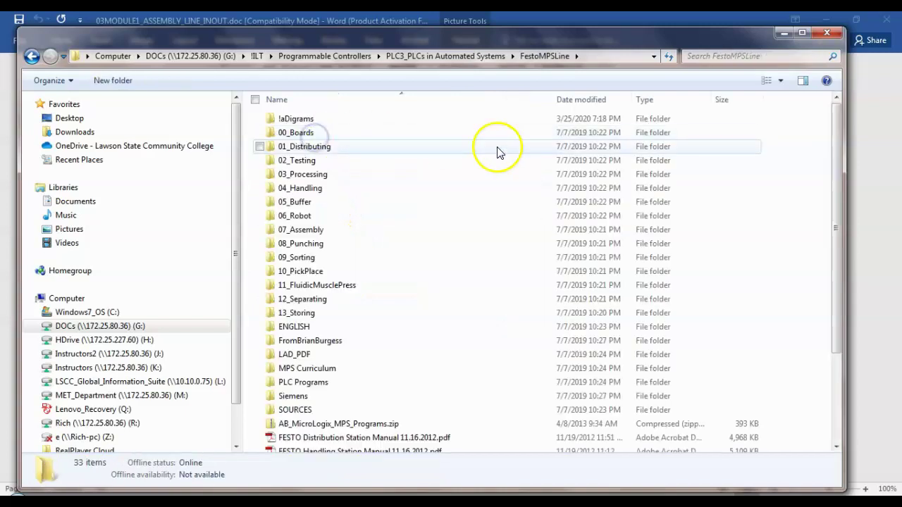
double_click(295, 147)
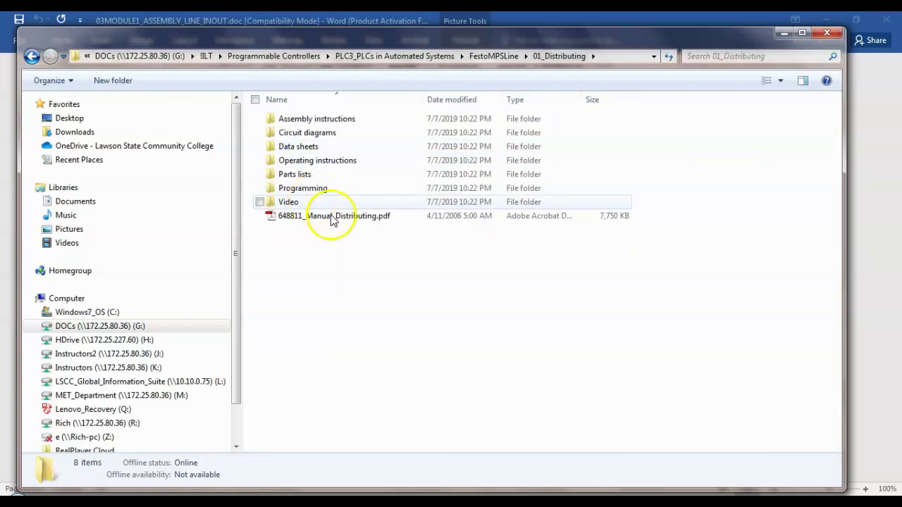
Step: Check the contents of the Programming and Assembly instructions subfolders of 01_Distributing, and look at the Circuit diagrams folder
double_click(322, 189)
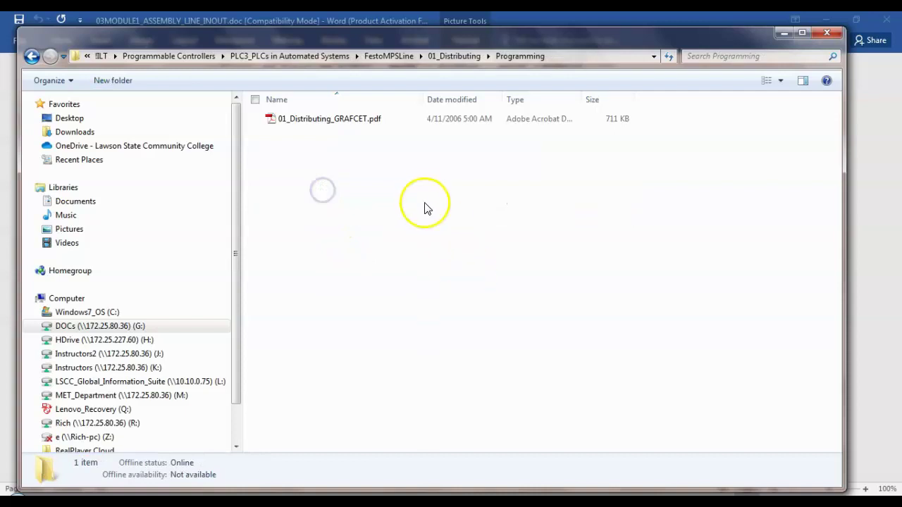
left_click(32, 56)
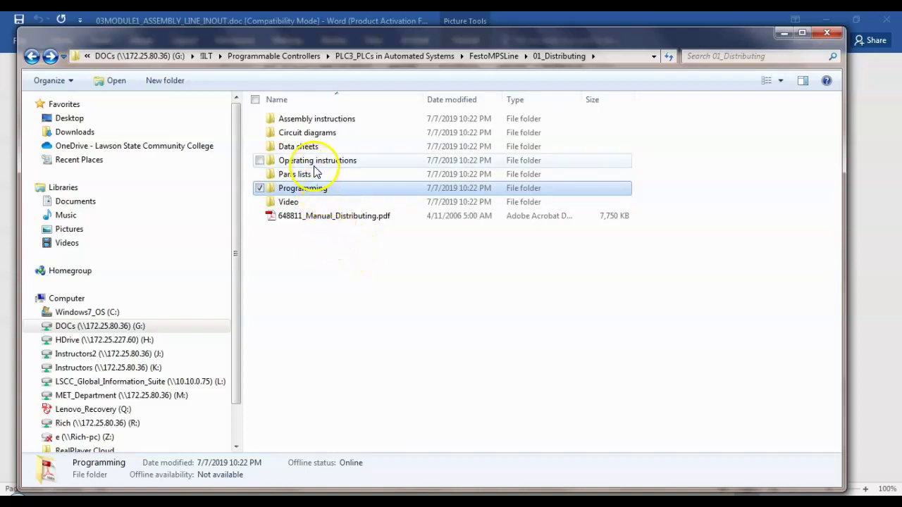
double_click(304, 119)
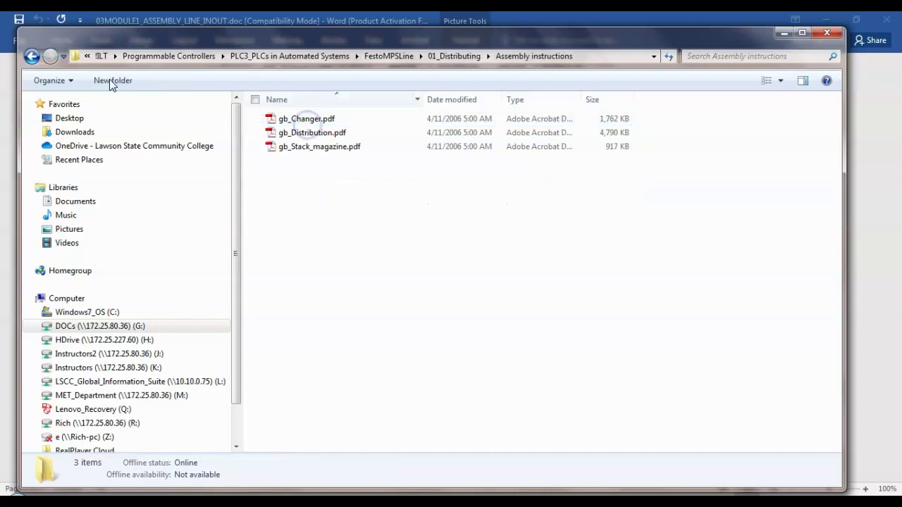
left_click(28, 61)
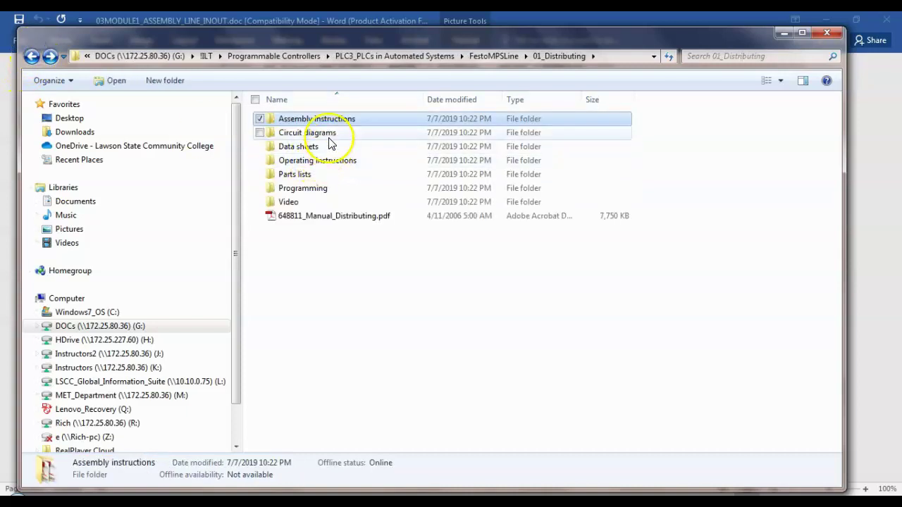
left_click(328, 132)
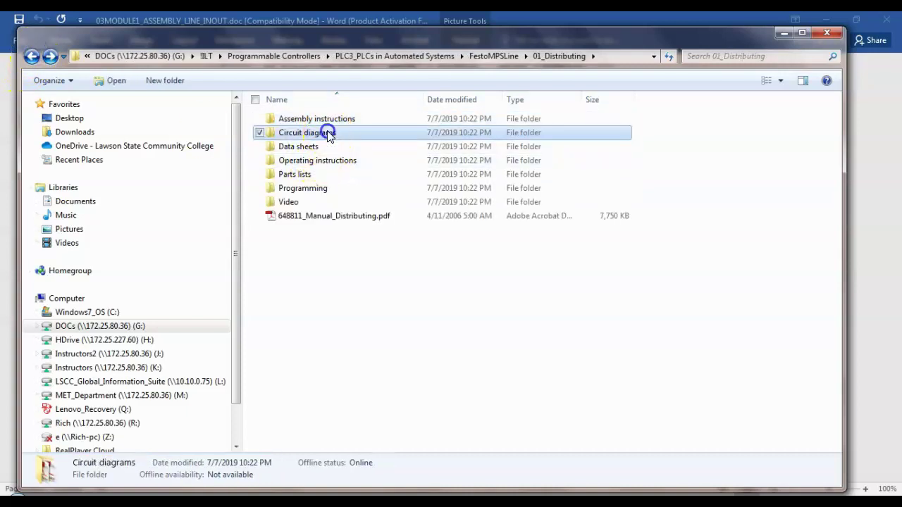
left_click(34, 58)
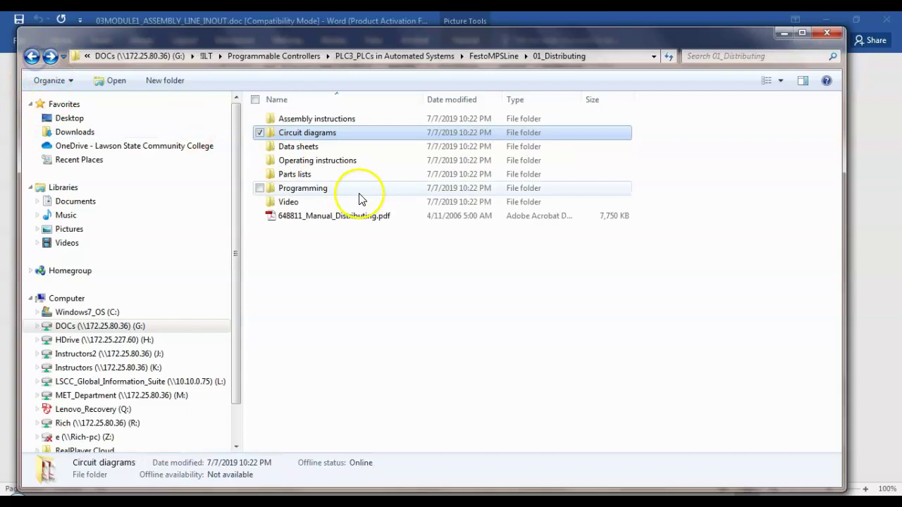
Step: Go back up to the FestoMPSLine folder and open its PLC Programs subfolder
left_click(485, 58)
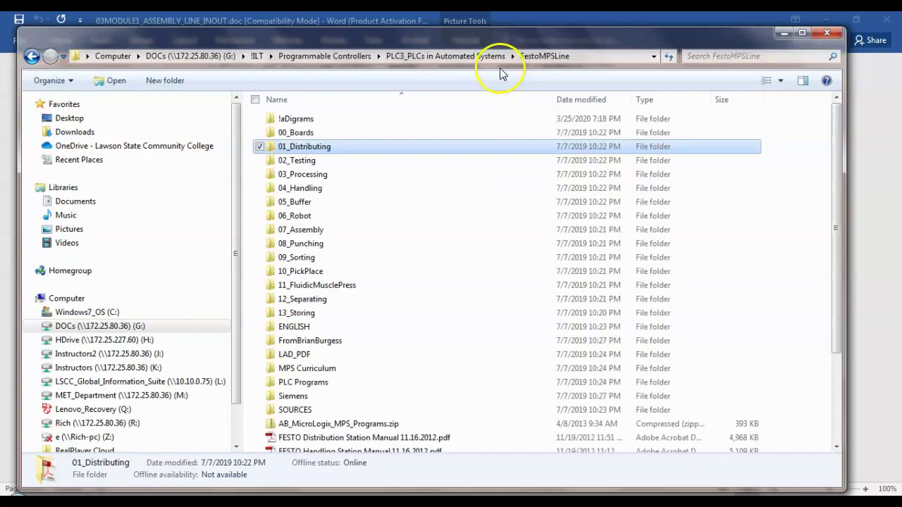
left_click(332, 395)
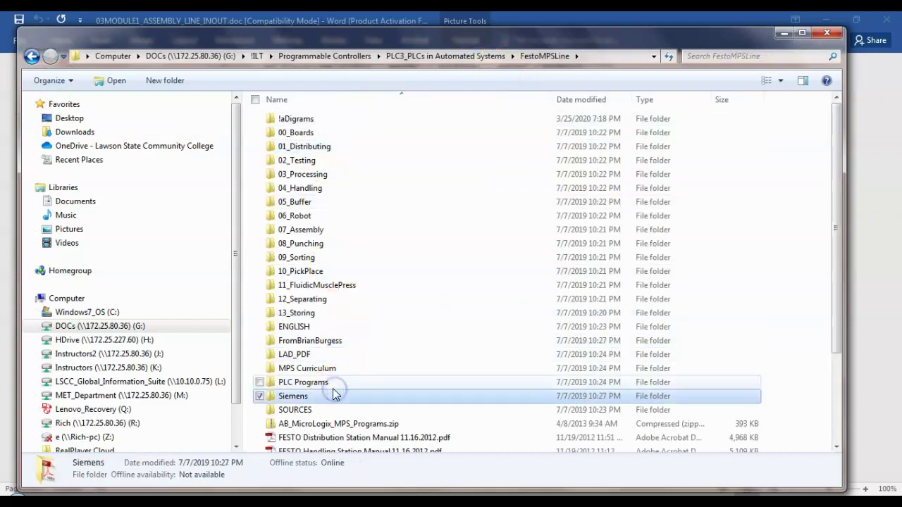
double_click(332, 385)
Step: Check the contents of the AB_MicroLogix_MPS_Programs and MicroLogix1500 folders, returning to PLC Programs
left_click(343, 121)
double_click(343, 121)
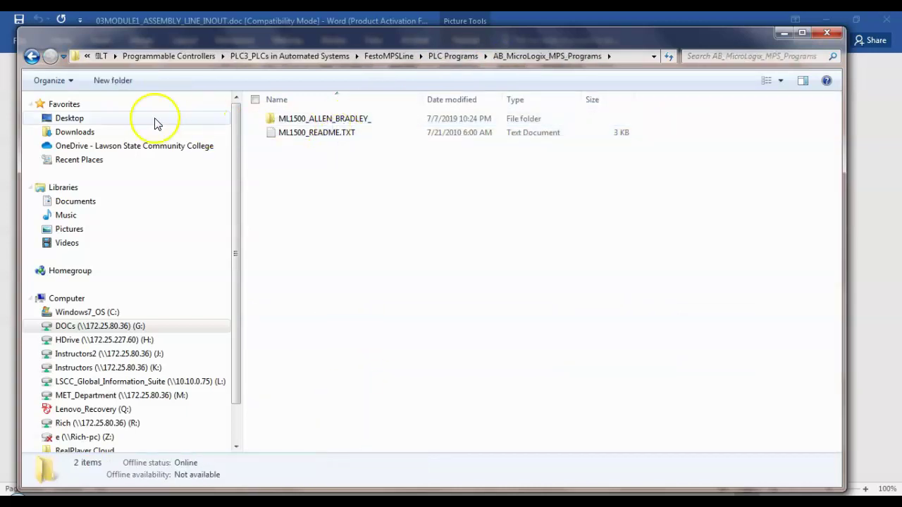
left_click(33, 56)
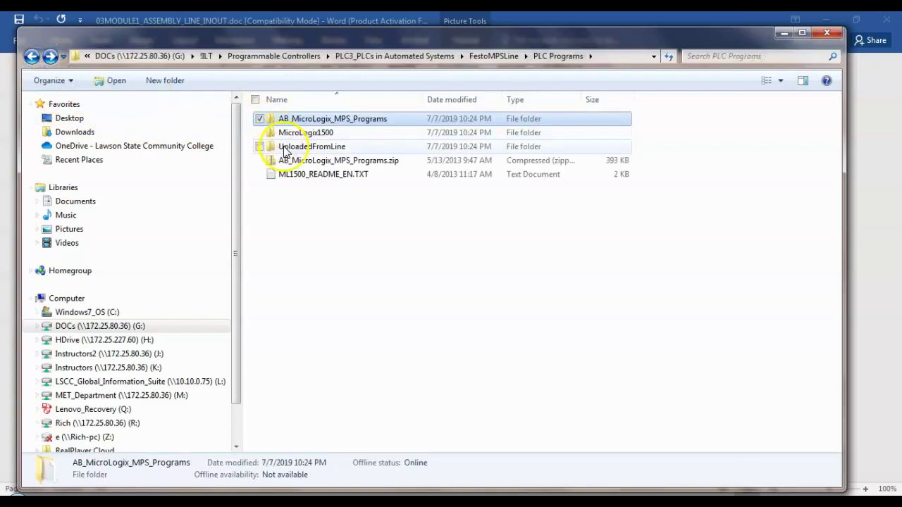
double_click(317, 136)
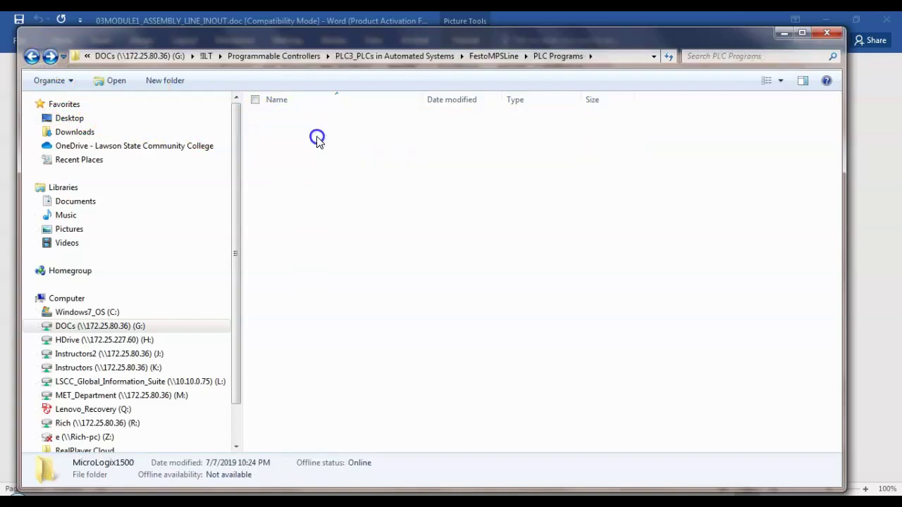
left_click(33, 56)
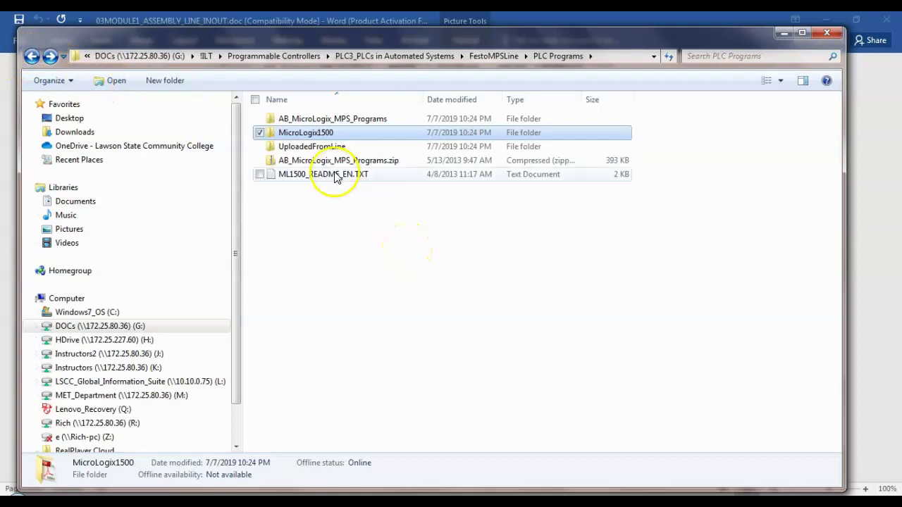
Step: Open the True Names folder inside ML1500_ALLEN_BRADLEY_ under AB_MicroLogix_MPS_Programs
double_click(326, 120)
double_click(327, 122)
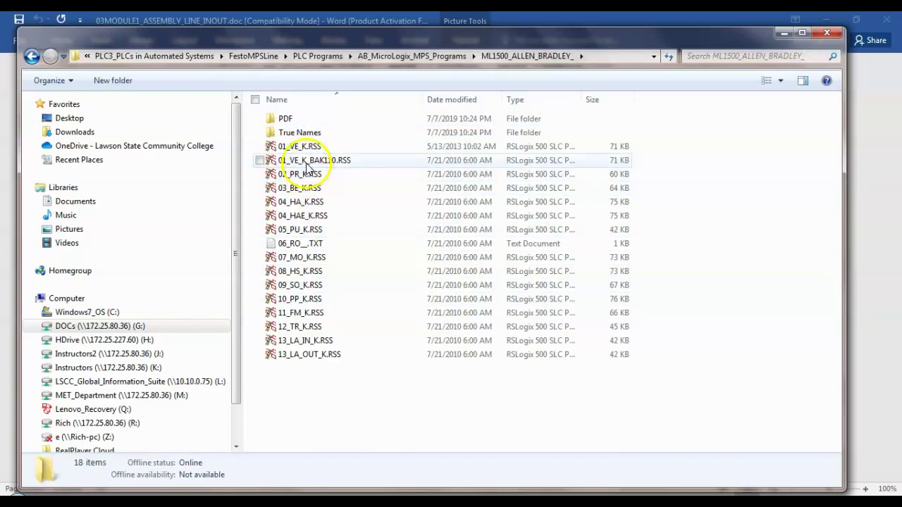
left_click(278, 135)
double_click(278, 135)
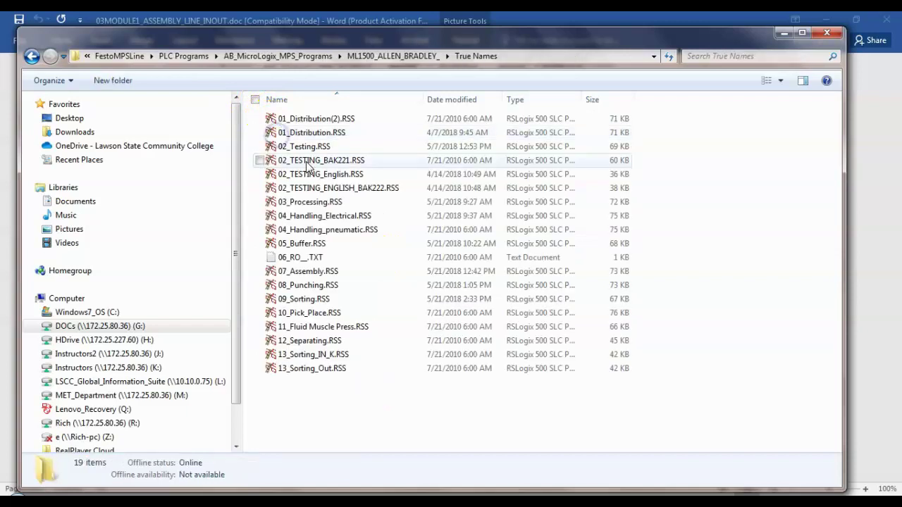
Step: Open 01_Distribution.RSS in RSLogix 500 and maximize both the program window and the LAD 2 P_ORG ladder
left_click(331, 134)
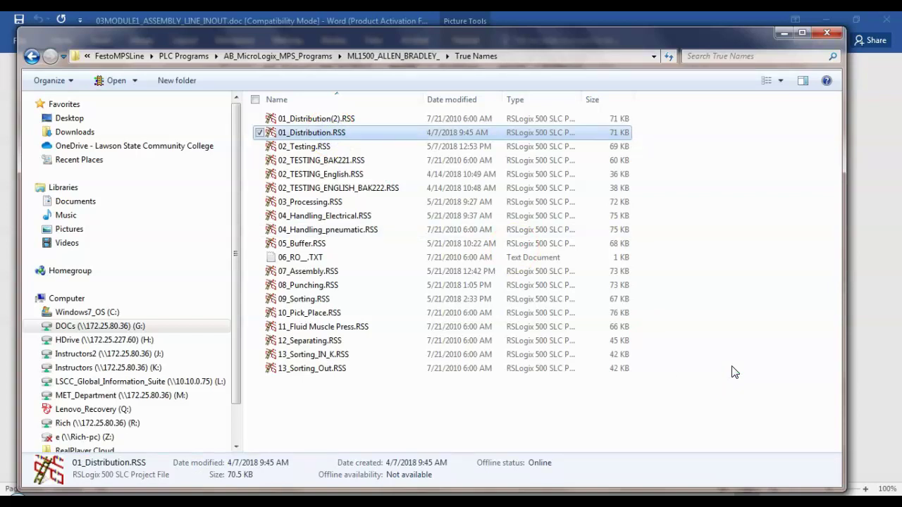
key("Return")
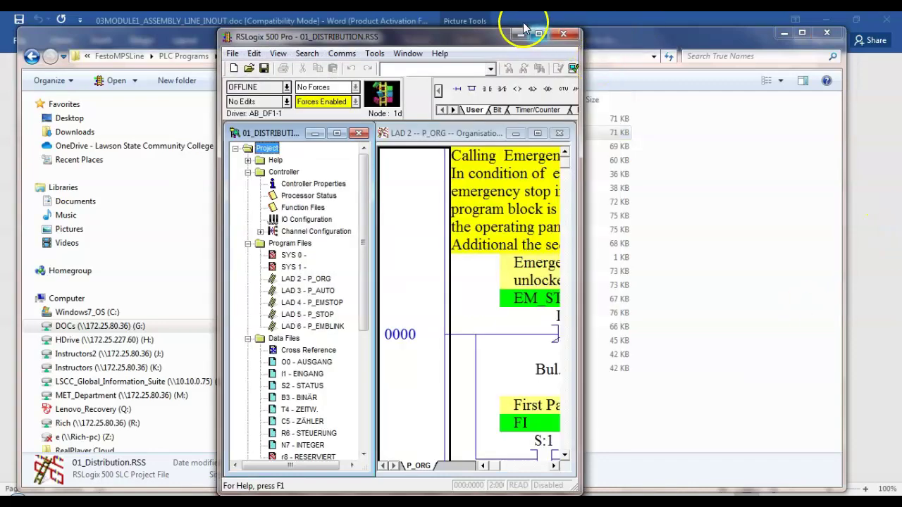
left_click(538, 33)
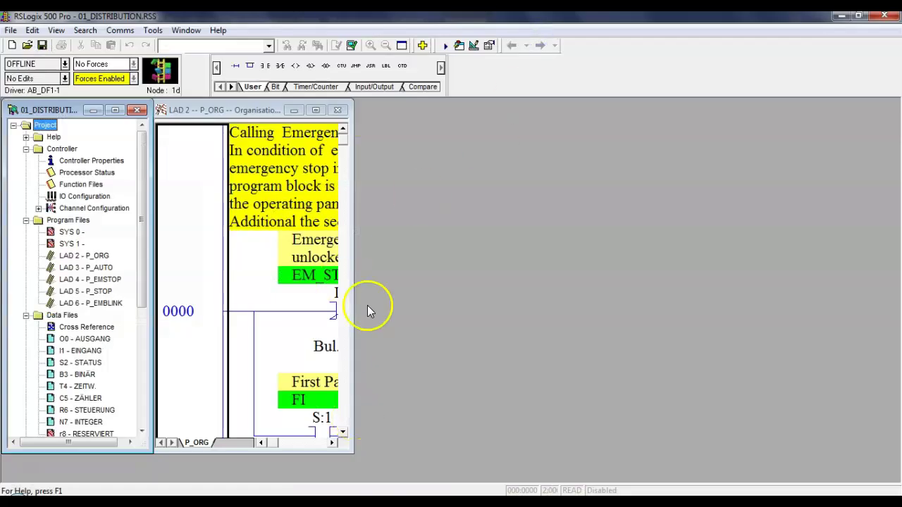
left_click(314, 109)
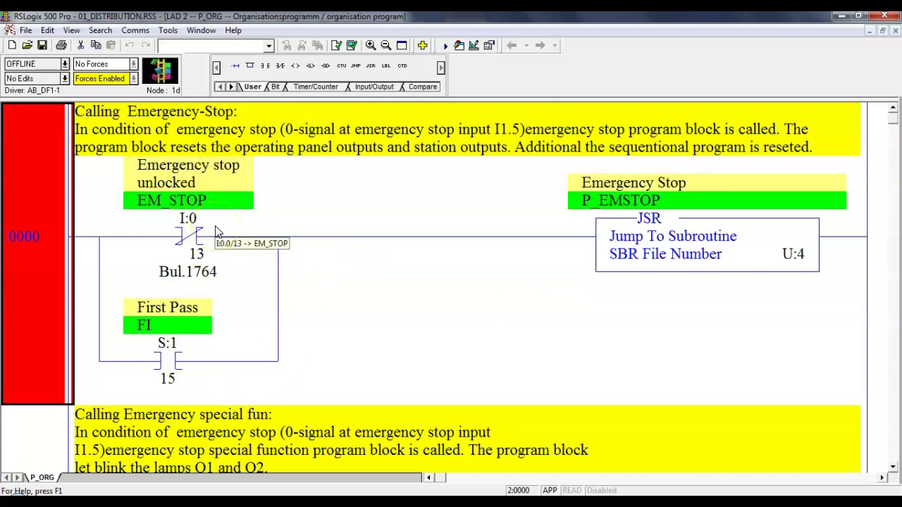
Step: Examine the P_ORG ladder rungs from 0000 to 0005 and select the subroutine jump to U:6 on rung 0001
scroll(216, 232, "down", 1)
scroll(217, 232, "up", 1)
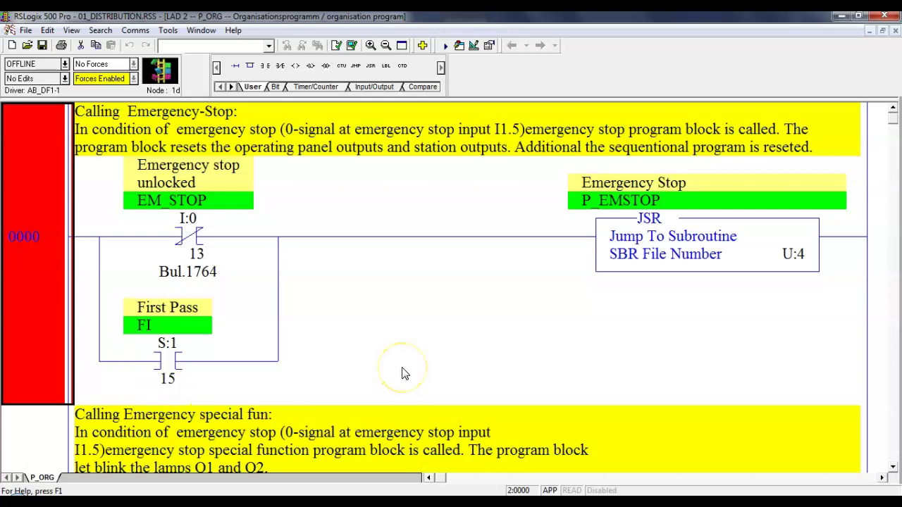
scroll(404, 373, "down", 15)
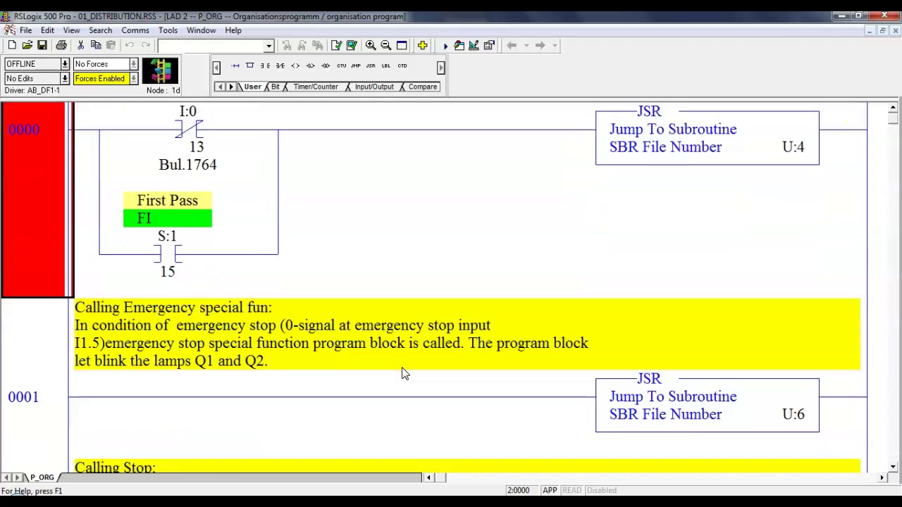
scroll(397, 373, "down", 8)
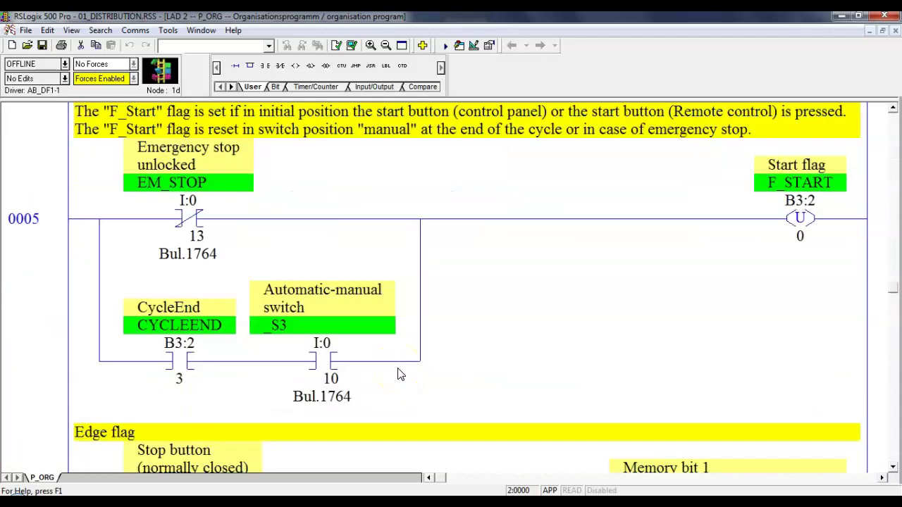
scroll(397, 373, "up", 10)
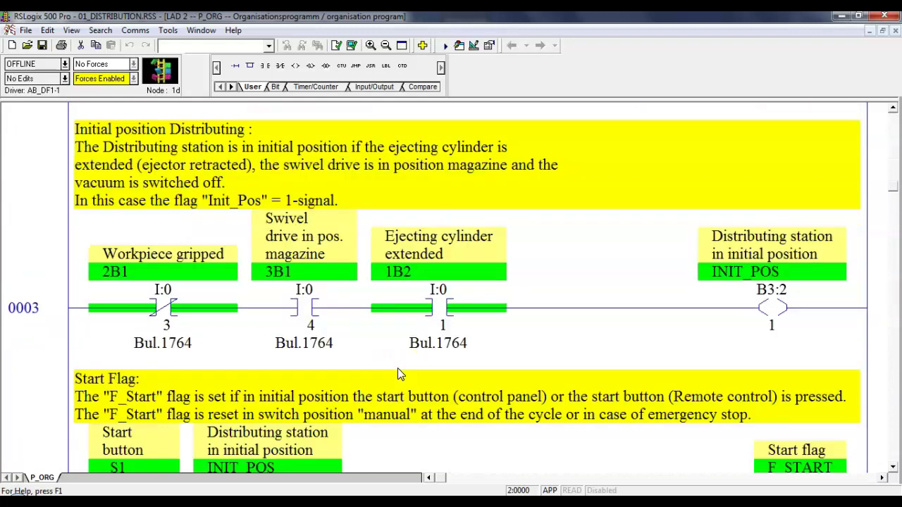
left_click_drag(893, 182, 894, 176)
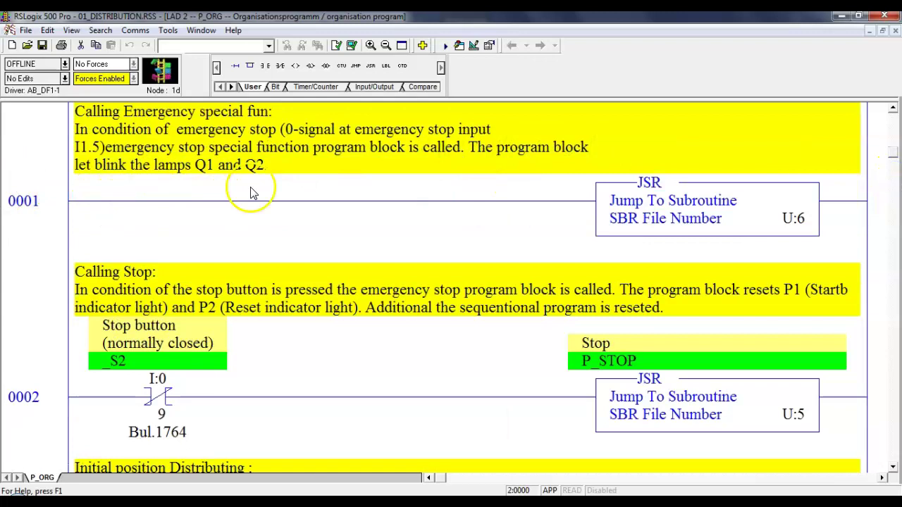
left_click(673, 235)
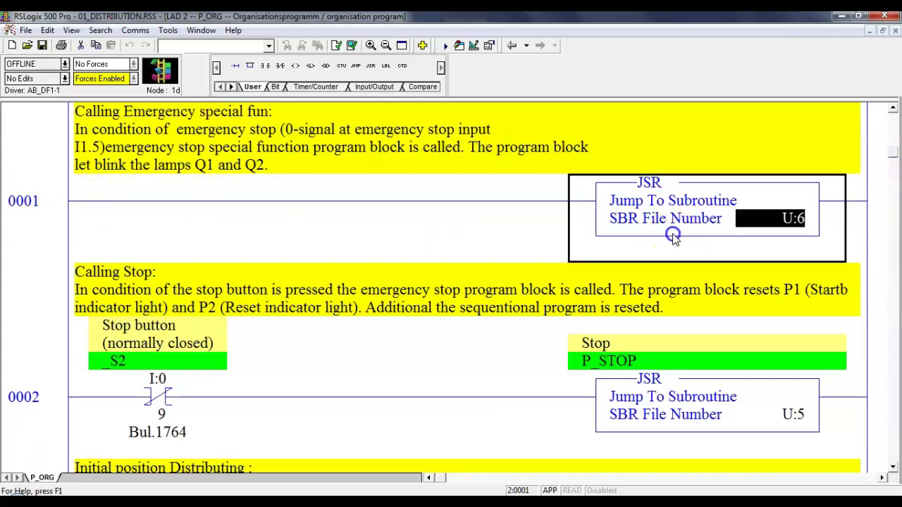
left_click(227, 203)
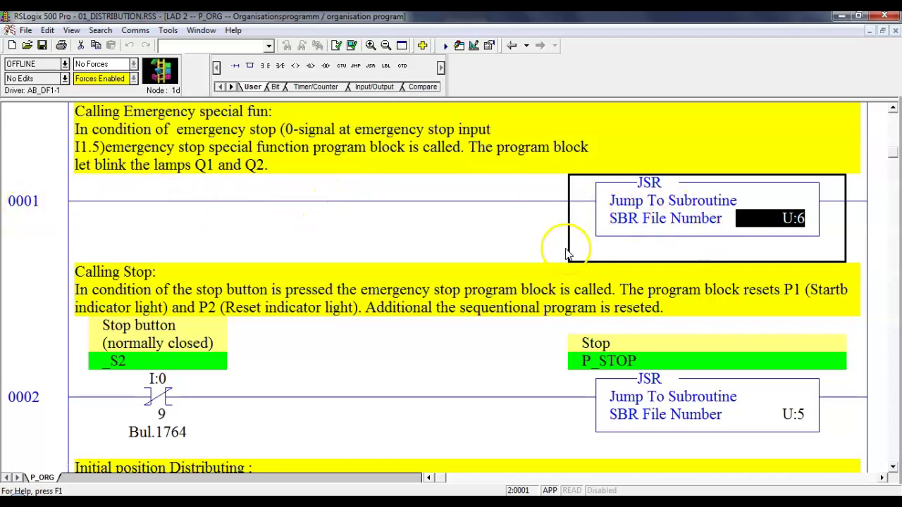
Step: Review the whole P_ORG ladder from rung 0000 down to the END rung, returning to the emergency-stop rung
scroll(412, 272, "up", 3)
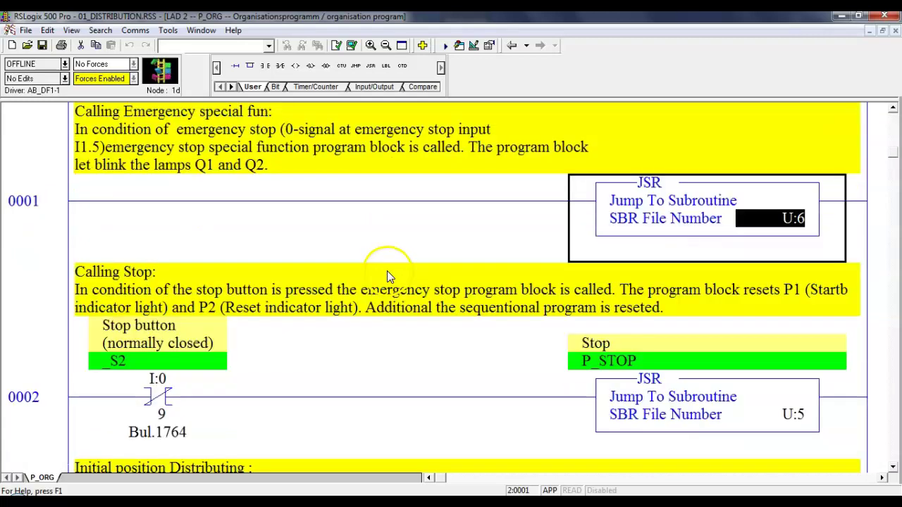
scroll(386, 275, "up", 5)
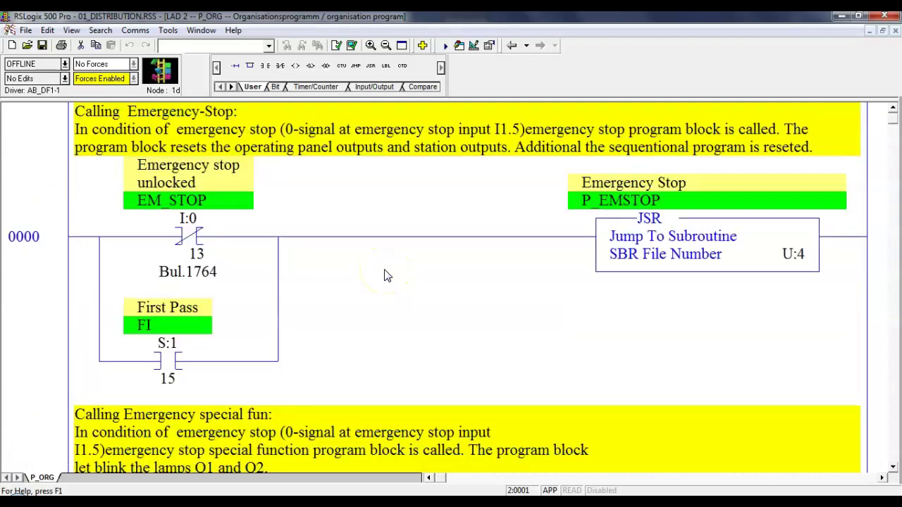
scroll(386, 275, "down", 20)
scroll(379, 333, "down", 20)
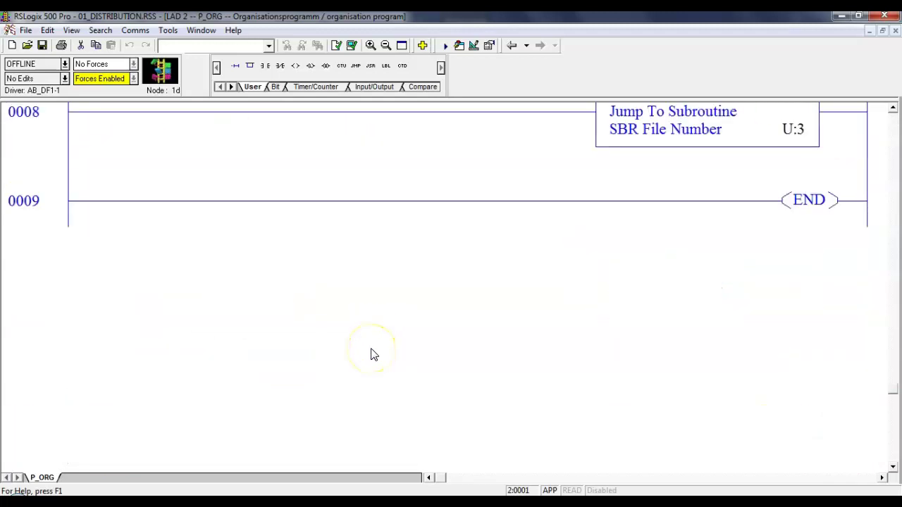
scroll(373, 354, "up", 10)
scroll(374, 354, "up", 20)
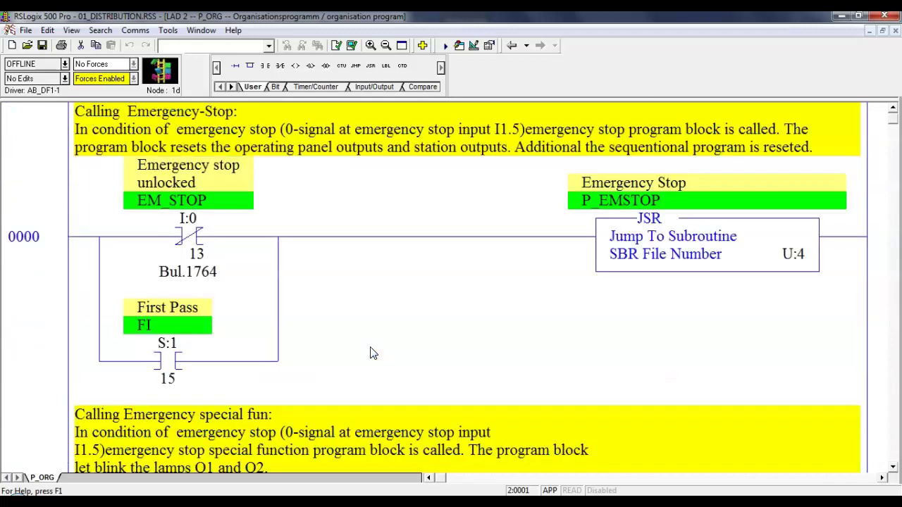
left_click(416, 301)
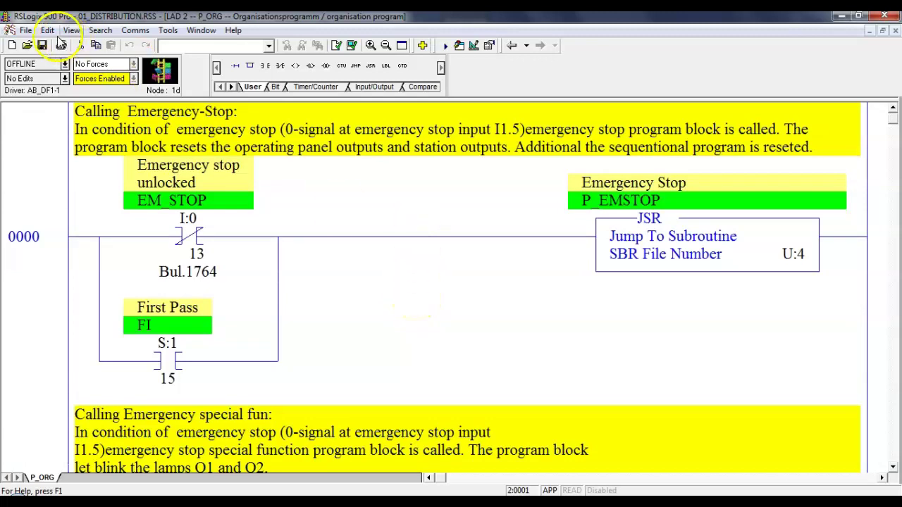
left_click(260, 80)
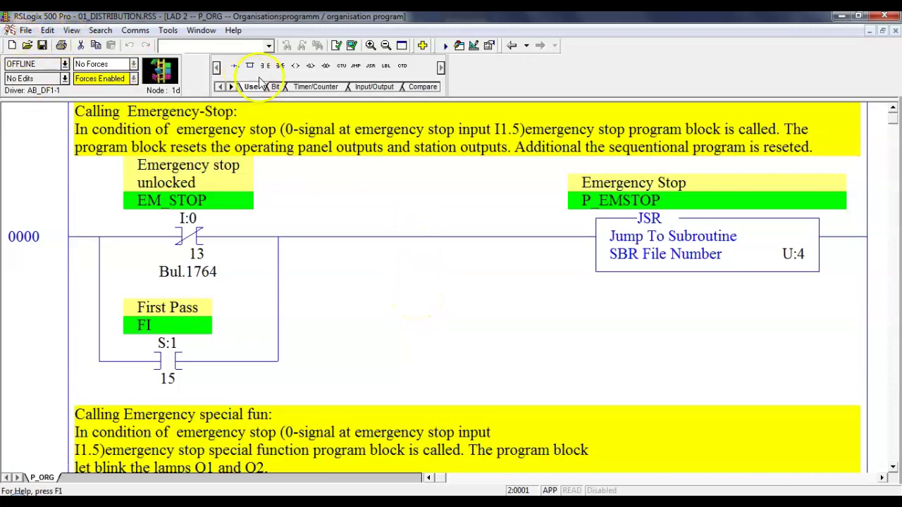
Step: Close the 01_DISTRIBUTION project in RSLogix 500 and return Windows Explorer to the root of the DOCs (G:) drive
left_click(881, 17)
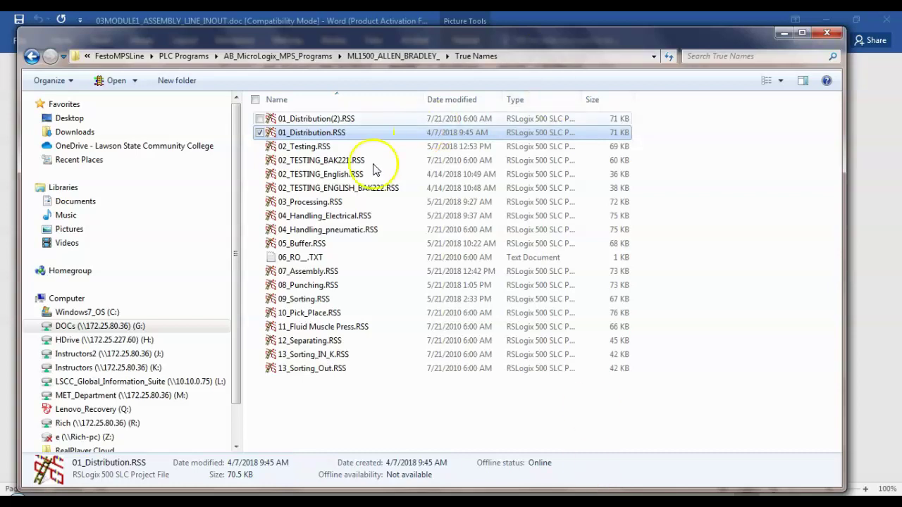
left_click(84, 328)
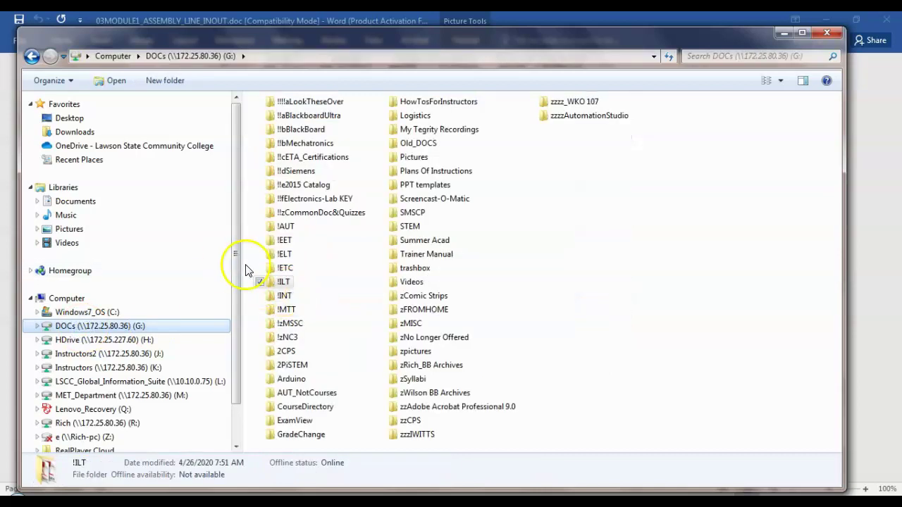
Step: Minimize the Explorer window to switch to the Blackboard course page in Chrome and view the end of its content list
left_click(789, 31)
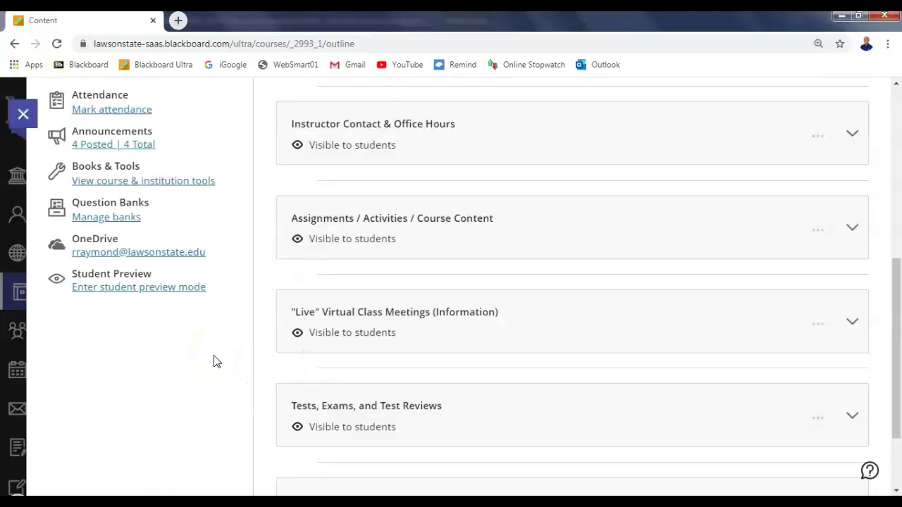
scroll(216, 361, "up", 2)
scroll(213, 362, "down", 4)
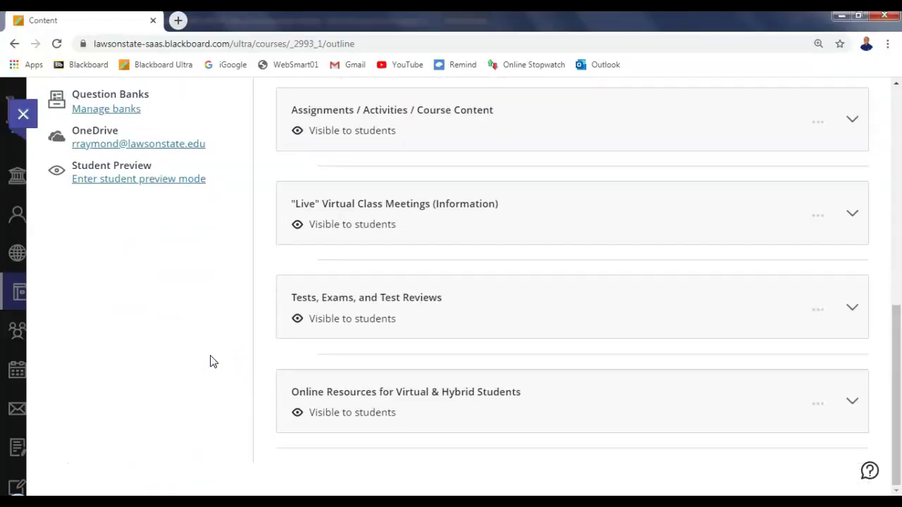
Step: Expand the Assignments / Activities / Course Content module and open the Course Reference Material folder inside it
scroll(211, 362, "up", 5)
scroll(211, 362, "down", 2)
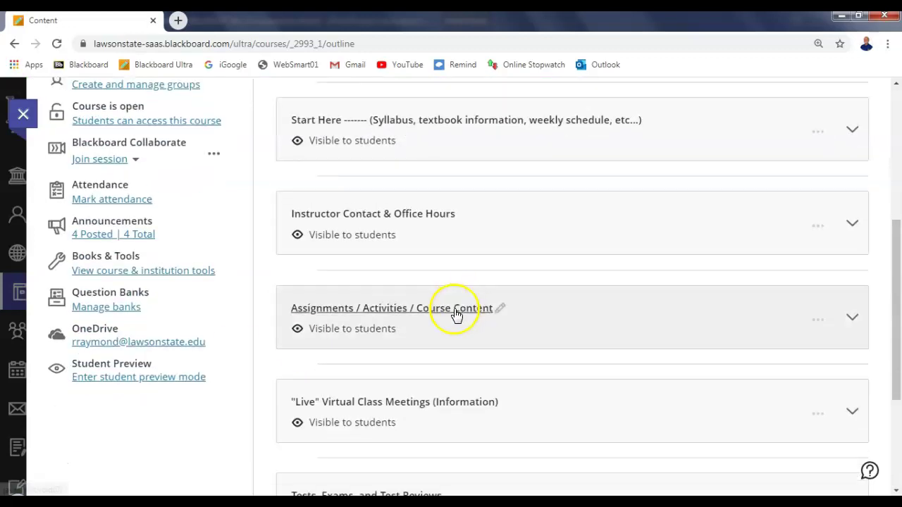
left_click(456, 311)
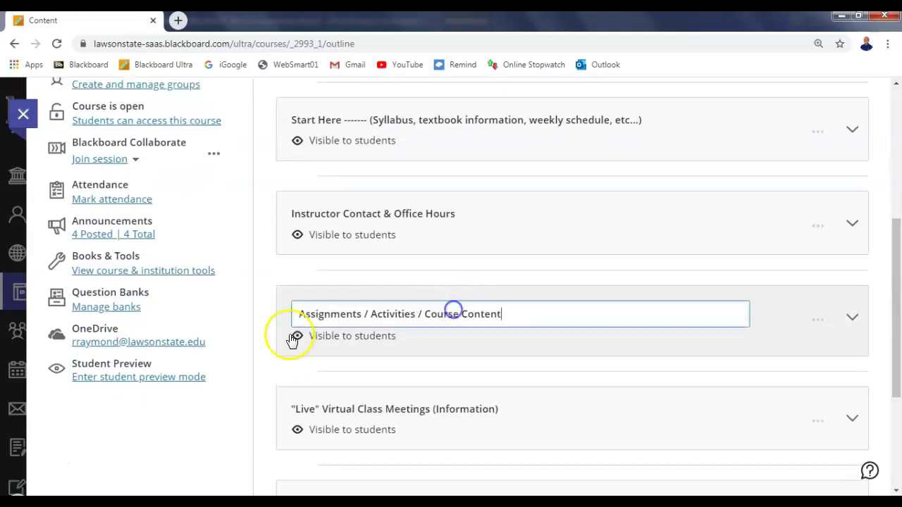
left_click(858, 319)
scroll(196, 312, "down", 5)
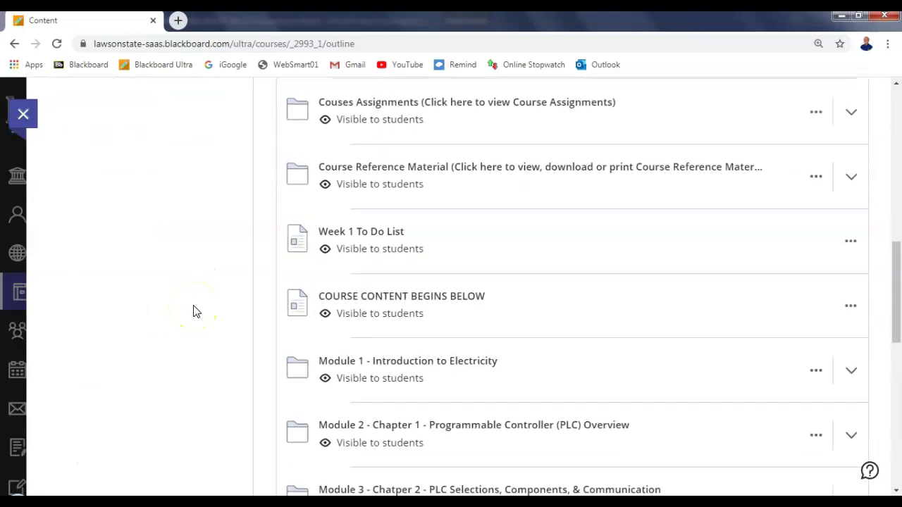
scroll(196, 311, "up", 2)
left_click(298, 301)
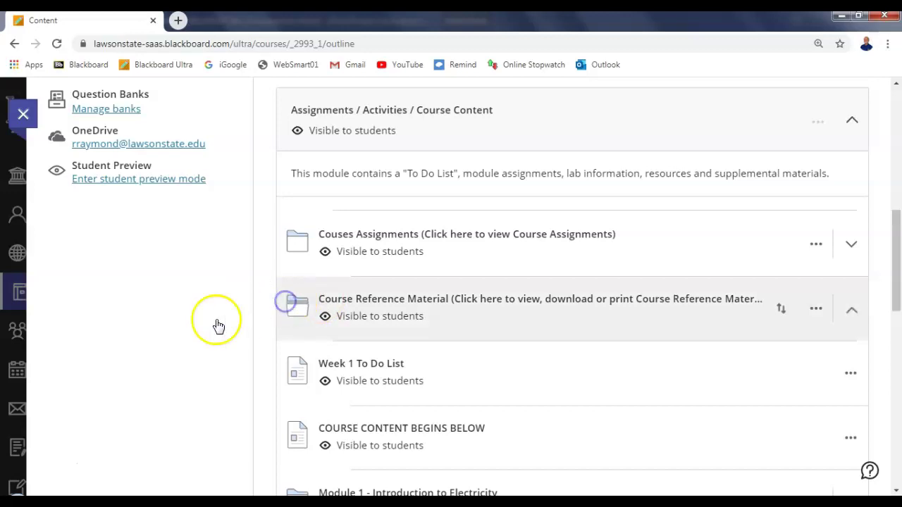
Step: Look through the Course Reference Material files and open ElectricalControlSymbols.pdf
scroll(218, 325, "down", 3)
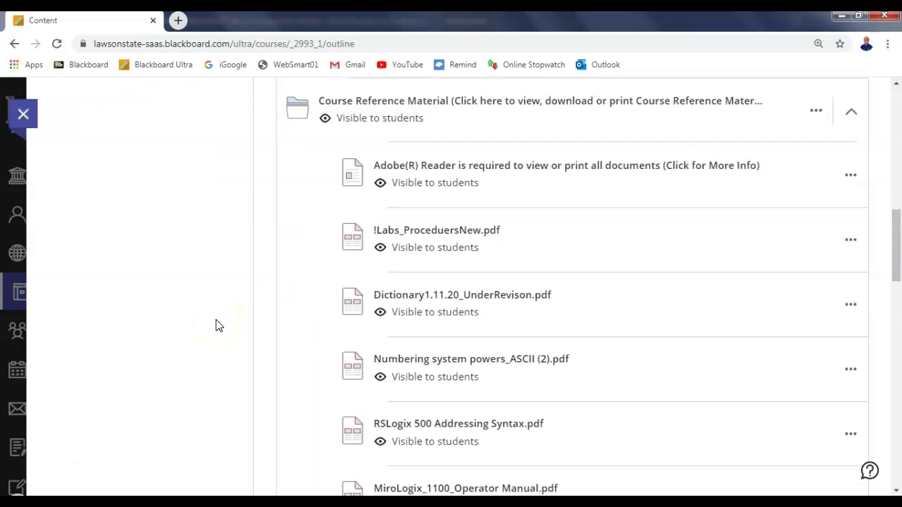
scroll(218, 325, "down", 1)
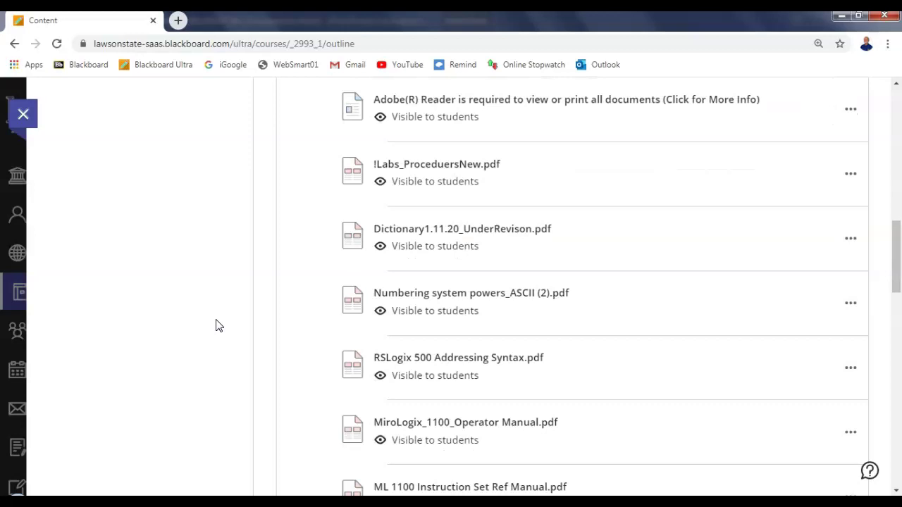
scroll(218, 325, "down", 2)
scroll(219, 325, "down", 2)
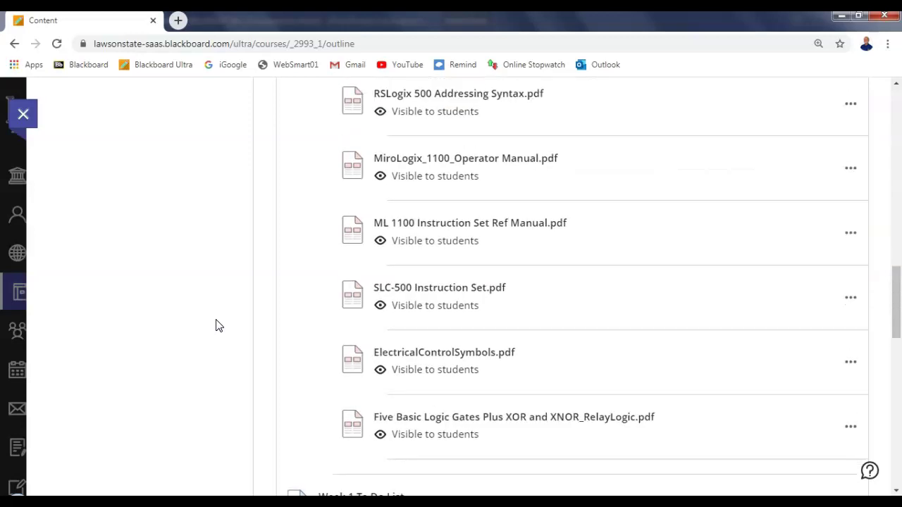
scroll(218, 325, "down", 2)
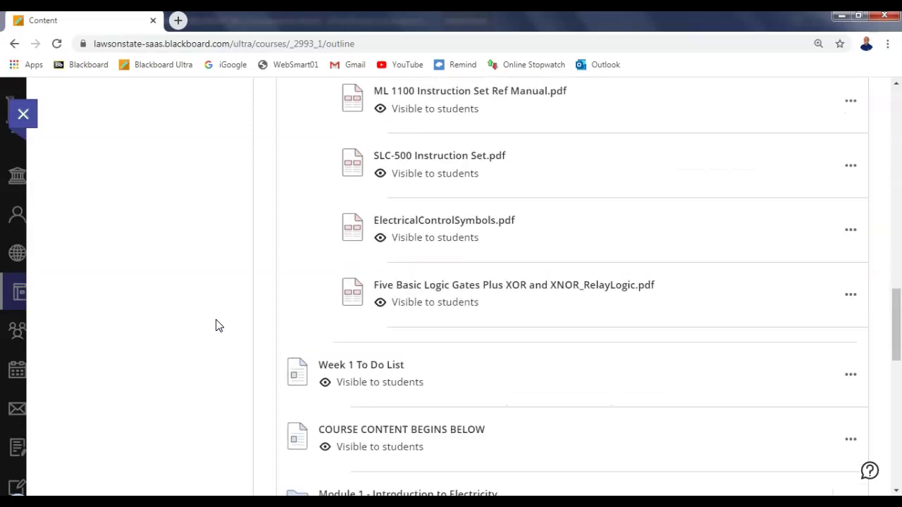
left_click(438, 226)
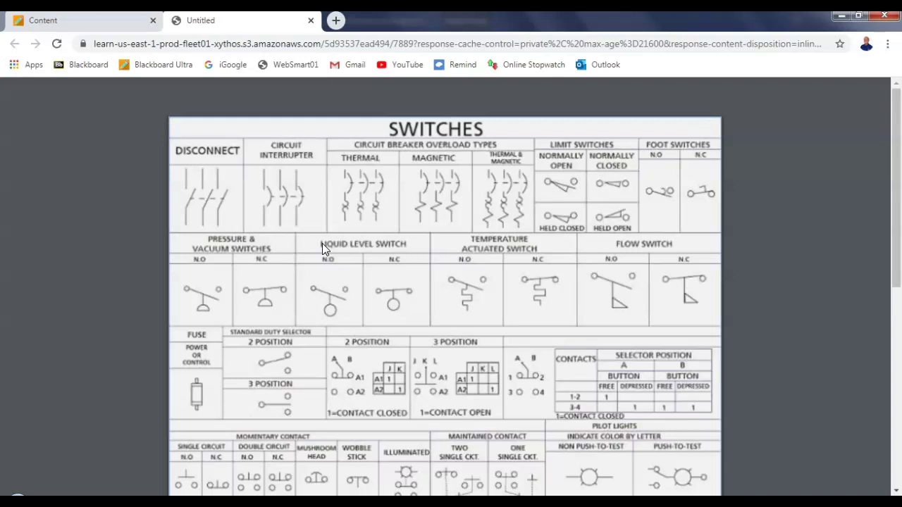
Step: Examine the electrical symbols chart from switches, pilot lights and contacts down to motors, resistors and rectifiers
scroll(221, 322, "down", 4)
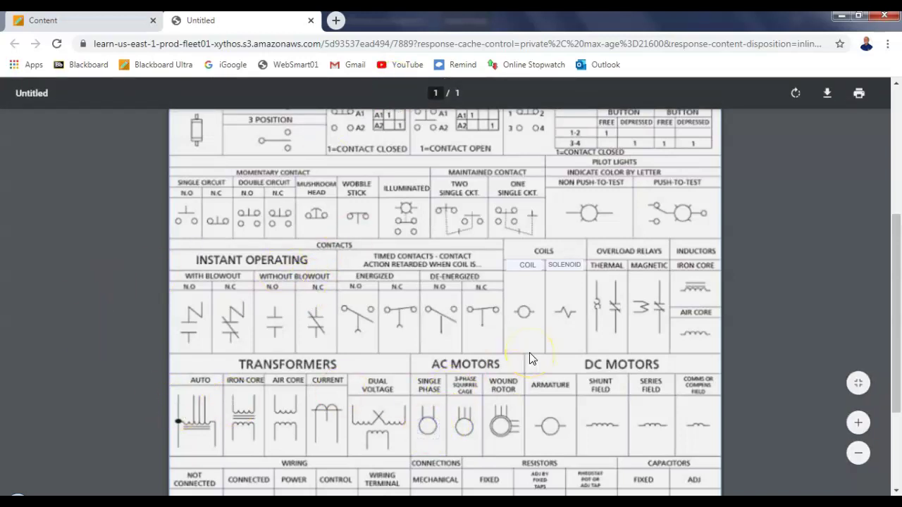
left_click(597, 218)
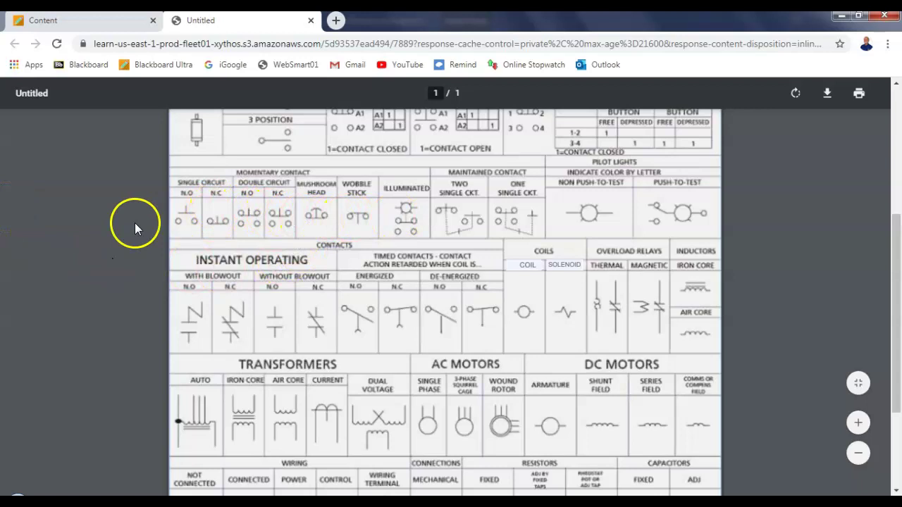
scroll(461, 247, "up", 2)
scroll(460, 244, "up", 2)
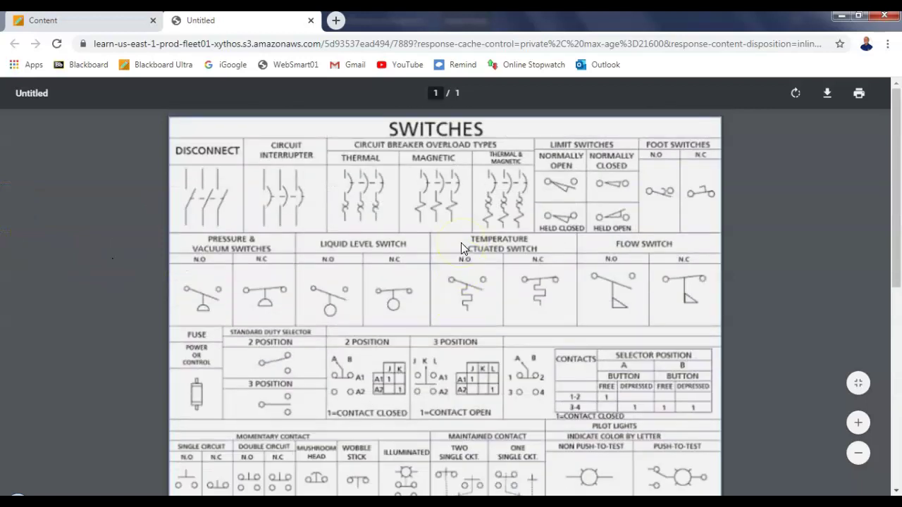
scroll(461, 243, "down", 2)
scroll(408, 244, "up", 2)
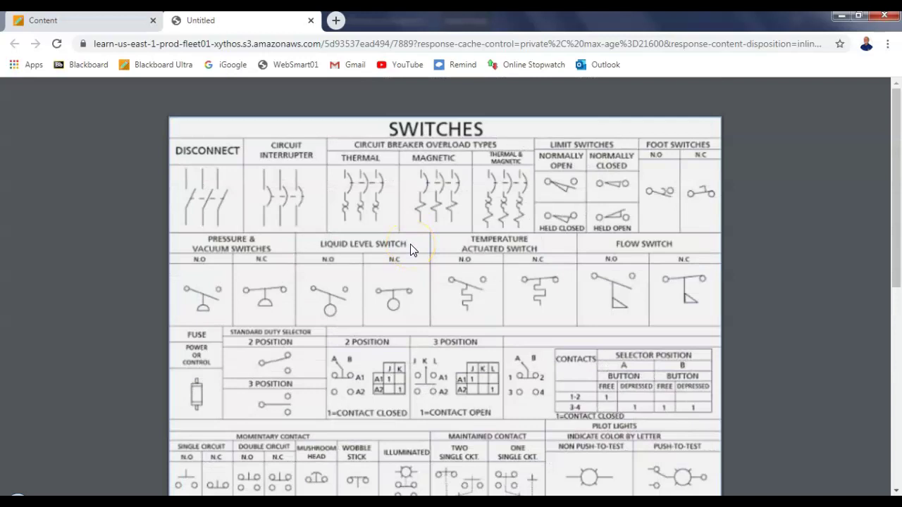
scroll(410, 243, "down", 6)
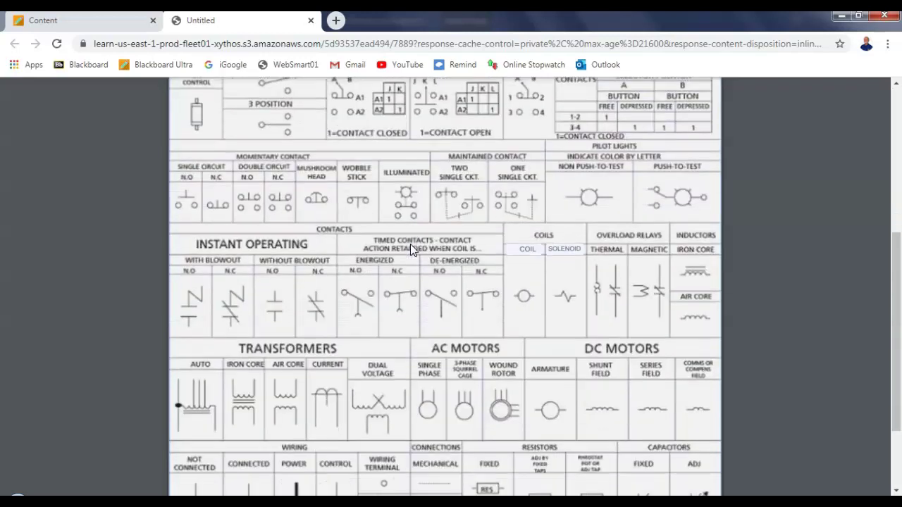
left_click(581, 151)
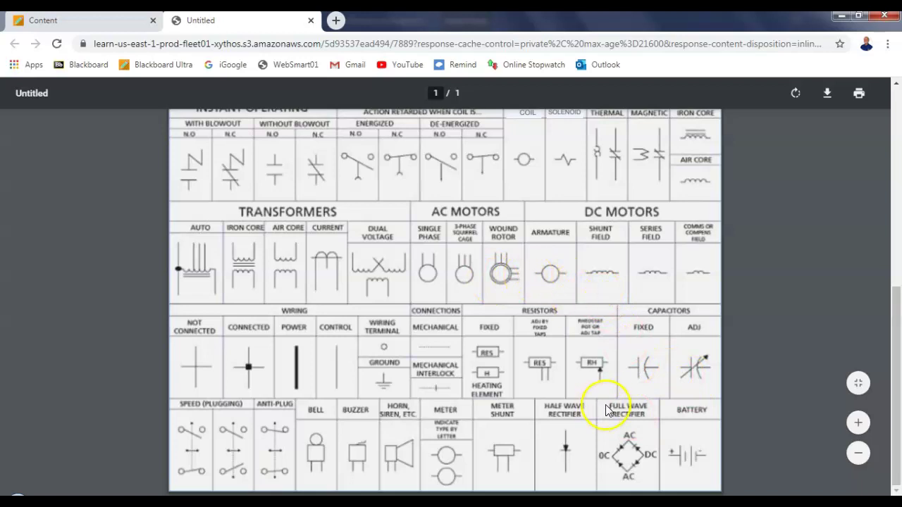
scroll(547, 342, "up", 1)
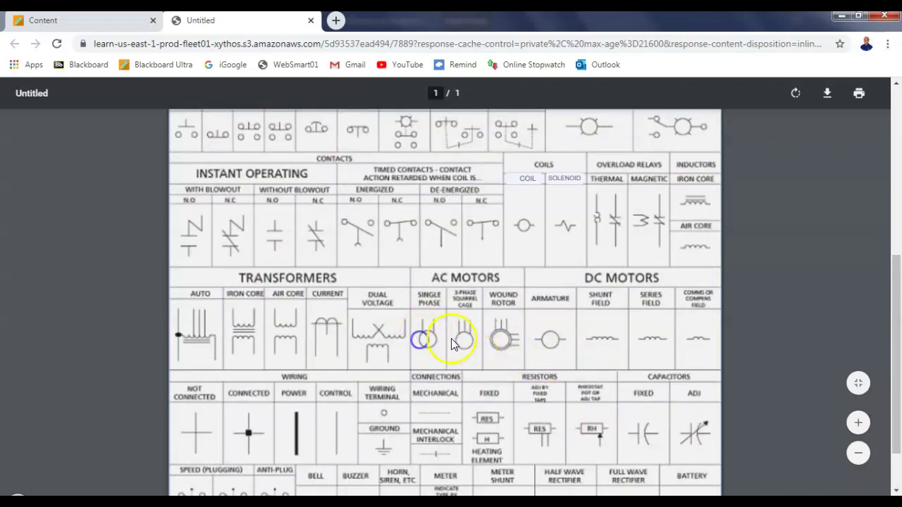